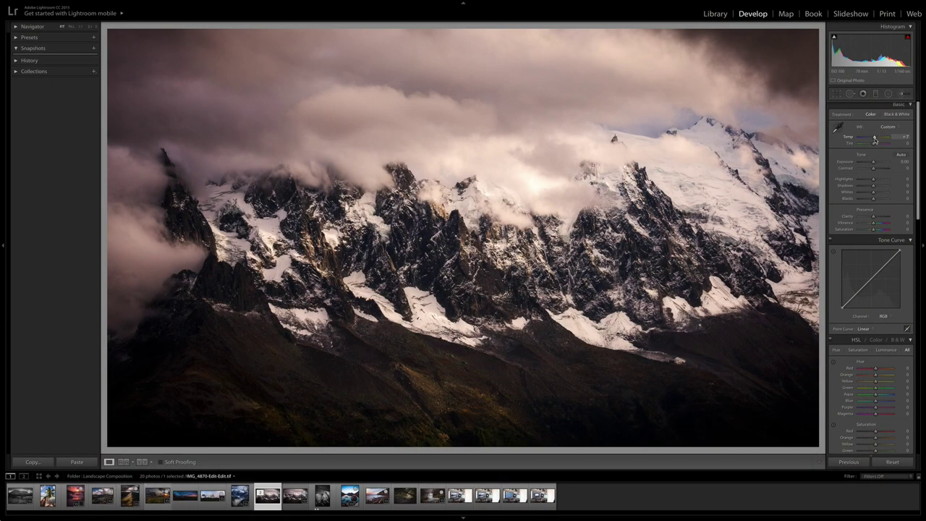
# Try a slightly warmer temperature of +7 on the mountain photo and undo it.
pyautogui.moveTo(873, 140); pyautogui.dragTo(873, 140)
pyautogui.hotkey('ctrl', 'z')
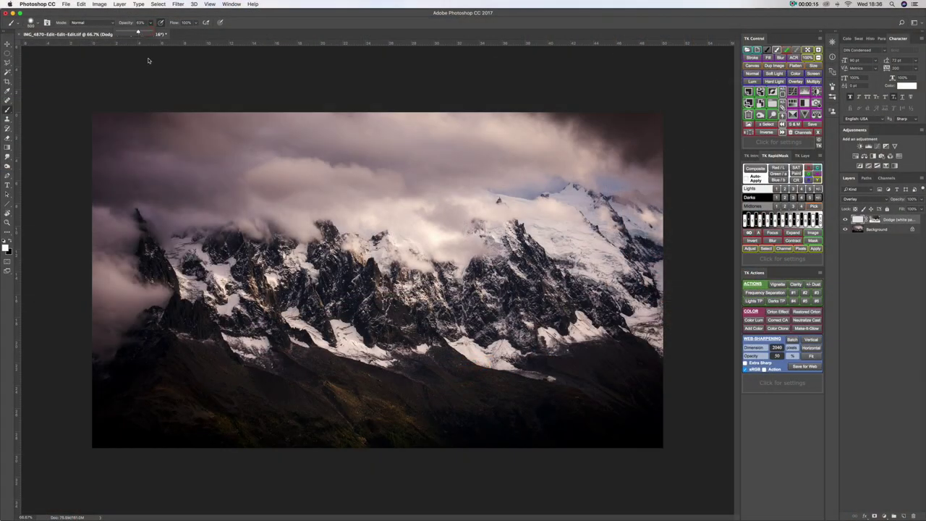
# Switch to Photoshop and brush dodging onto the dark lower slopes of the mountain image.
pyautogui.moveTo(244, 355)
pyautogui.mouseDown()
pyautogui.moveTo(144, 341)
pyautogui.moveTo(139, 353)
pyautogui.moveTo(483, 374)
pyautogui.mouseUp()
pyautogui.moveTo(391, 383)
pyautogui.mouseDown()
pyautogui.moveTo(224, 396)
pyautogui.moveTo(392, 424)
pyautogui.mouseUp()
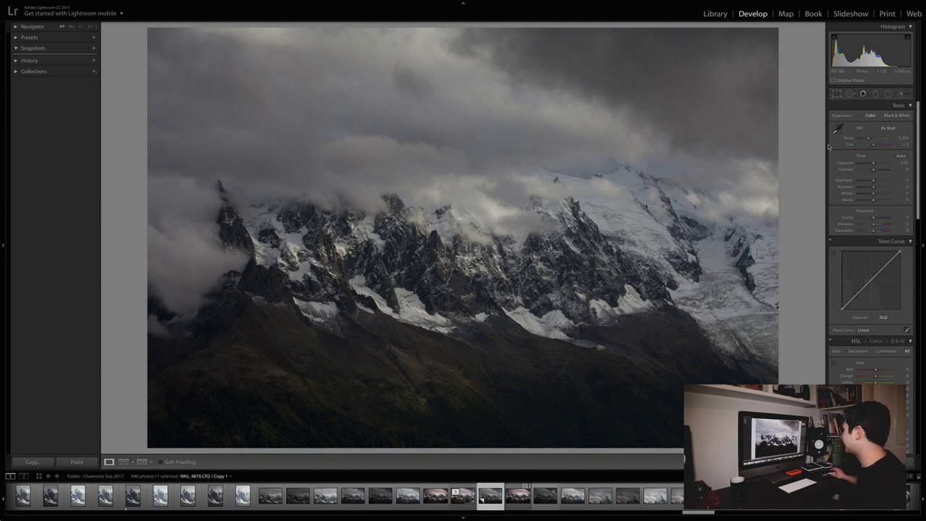
# Return to Lightroom and crop the raw mountain photo slightly inward on all four sides with a custom aspect ratio.
pyautogui.press('r')
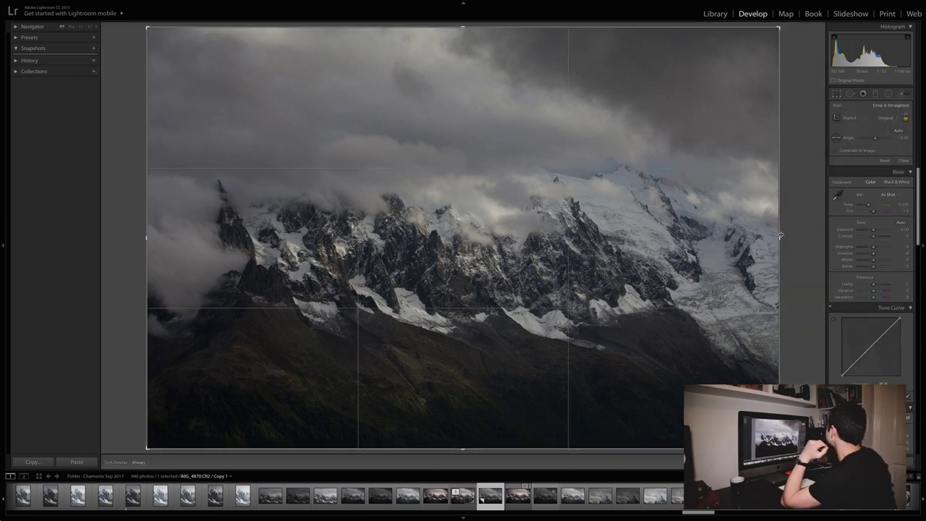
pyautogui.moveTo(776, 237); pyautogui.dragTo(754, 237)
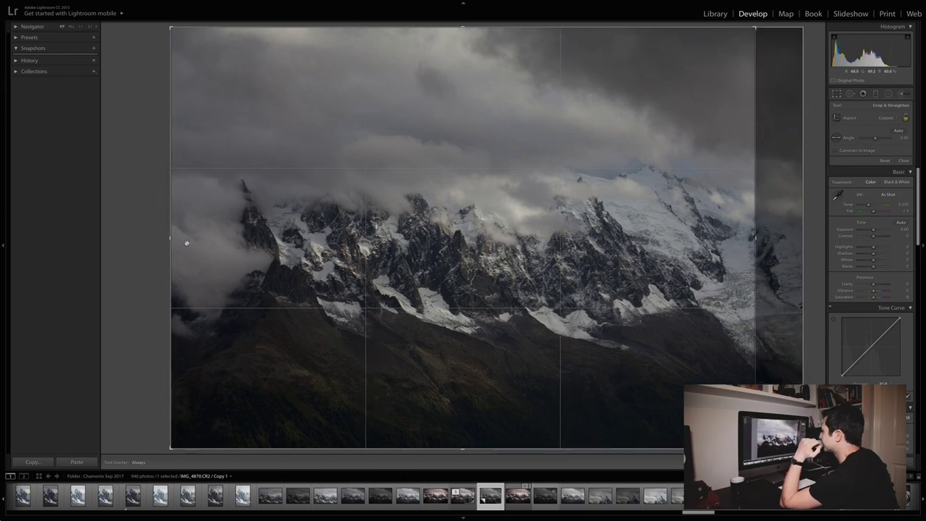
pyautogui.moveTo(175, 238); pyautogui.dragTo(192, 241)
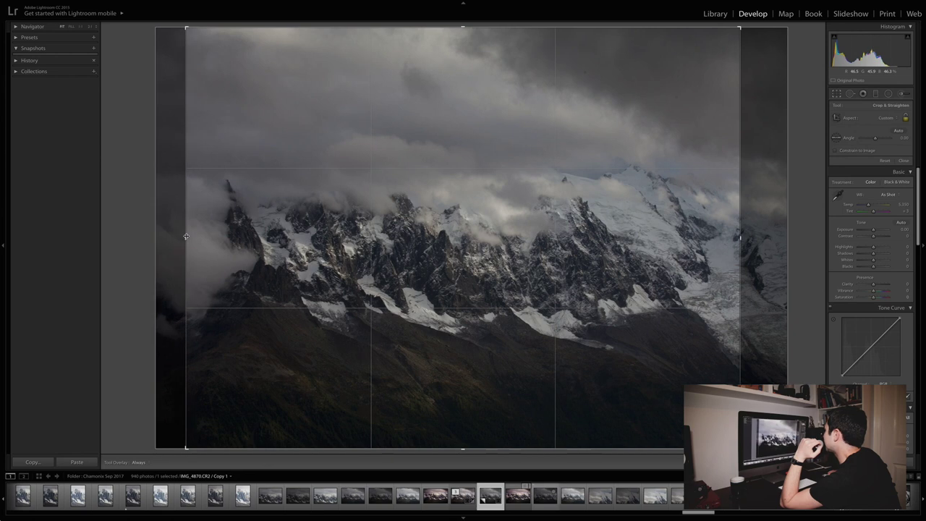
pyautogui.moveTo(463, 27); pyautogui.dragTo(463, 53)
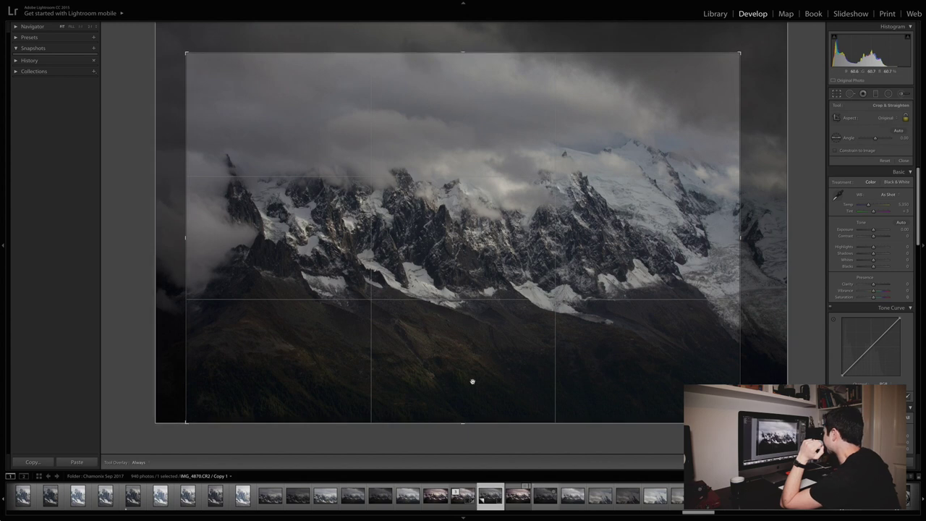
pyautogui.moveTo(464, 417); pyautogui.dragTo(462, 413)
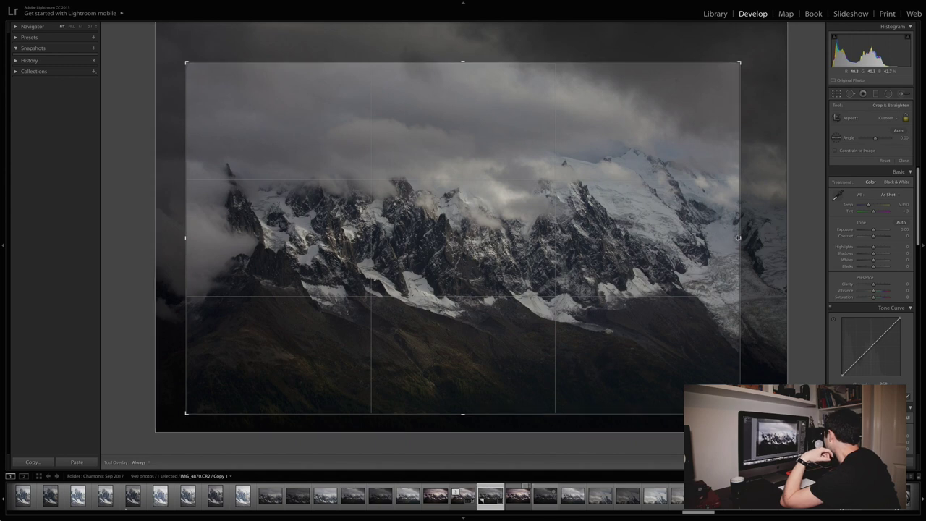
pyautogui.moveTo(738, 237); pyautogui.dragTo(740, 237)
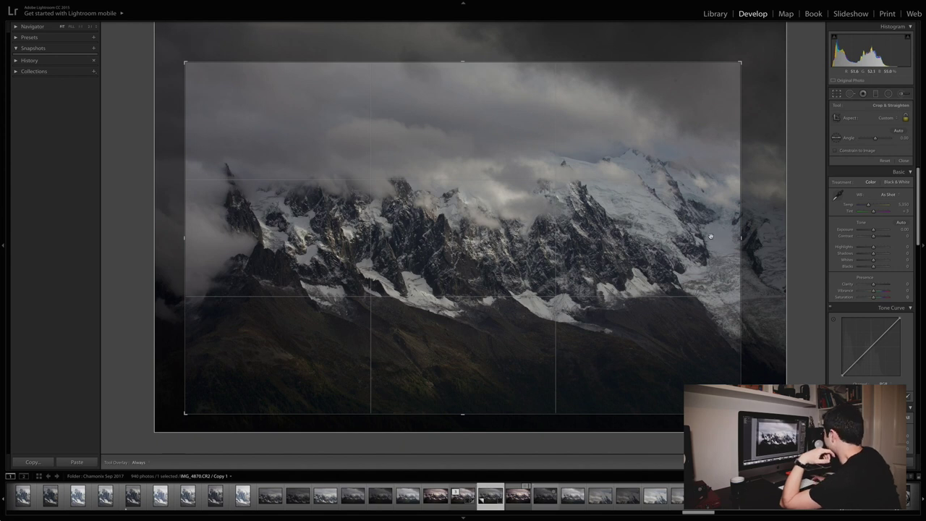
pyautogui.press('Return')
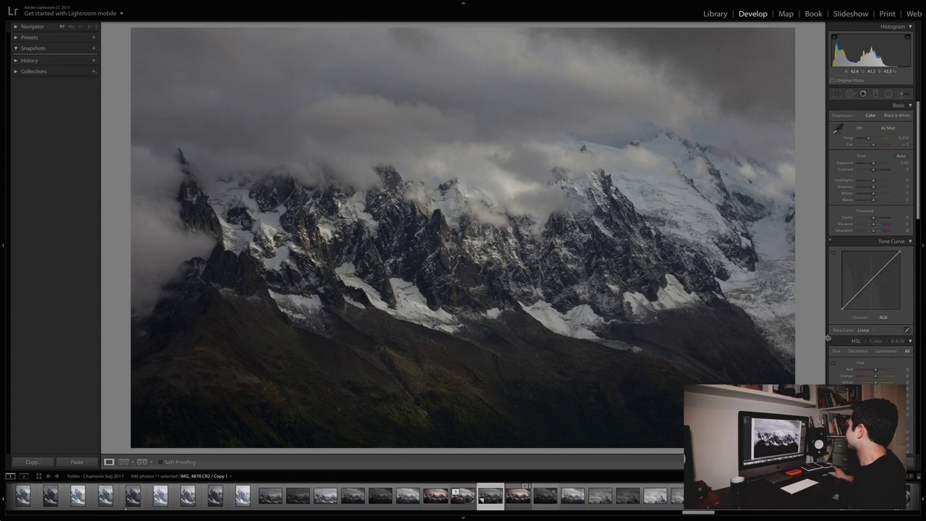
# Enable chromatic aberration removal and lens profile corrections for the photo.
pyautogui.moveTo(917, 215); pyautogui.dragTo(915, 385)
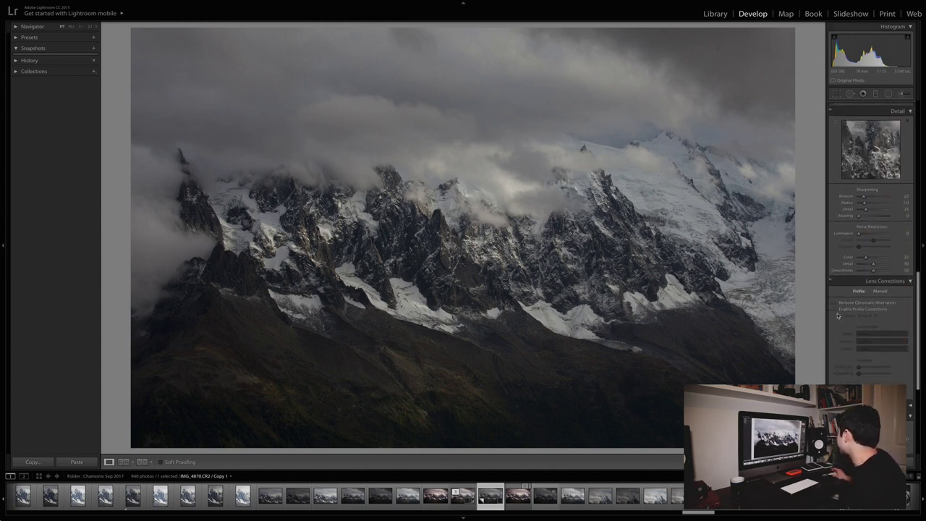
pyautogui.moveTo(919, 286); pyautogui.dragTo(919, 290)
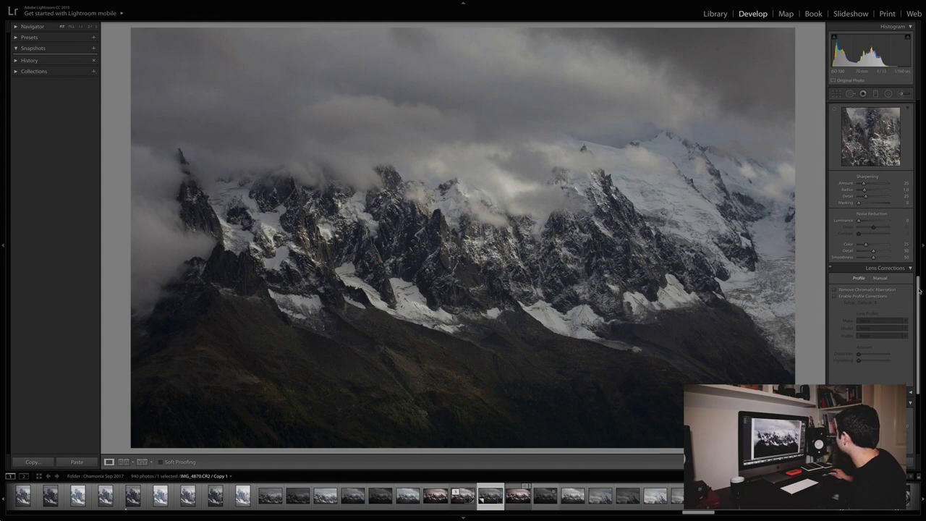
pyautogui.click(835, 296)
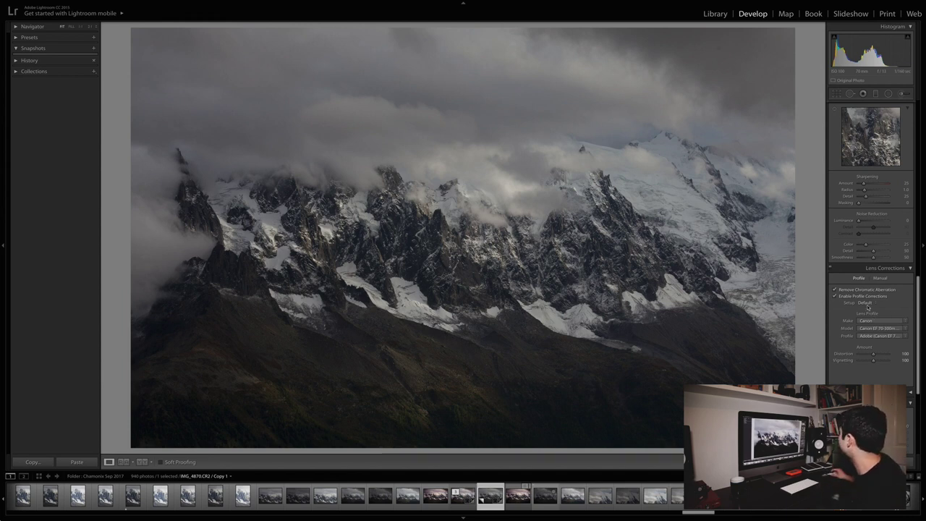
# Warm the white balance to a temperature of 5,620 and a tint of +11.
pyautogui.moveTo(919, 298); pyautogui.dragTo(922, 121)
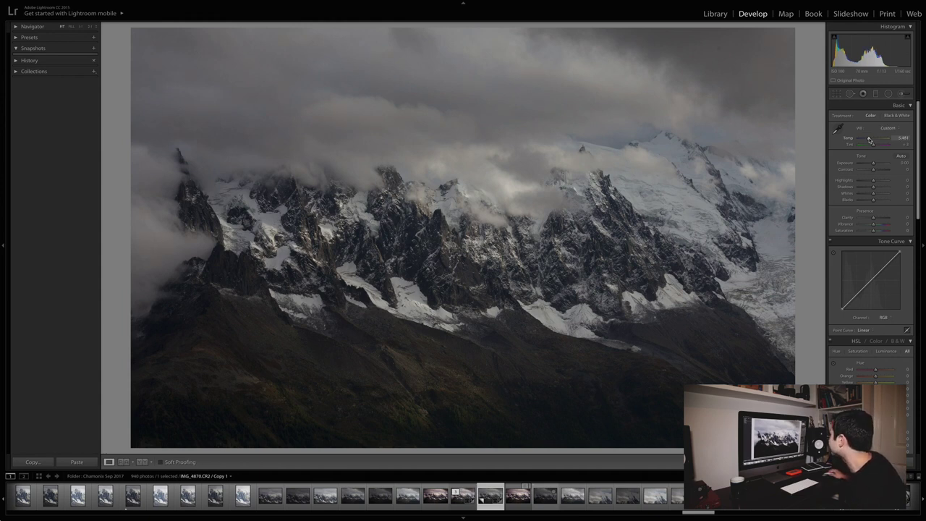
pyautogui.moveTo(869, 139); pyautogui.dragTo(870, 140)
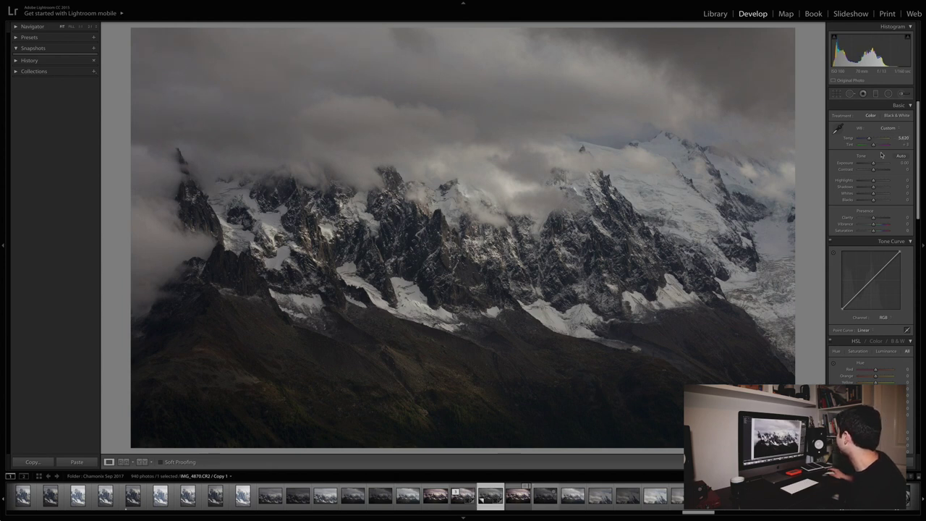
pyautogui.moveTo(874, 146); pyautogui.dragTo(874, 146)
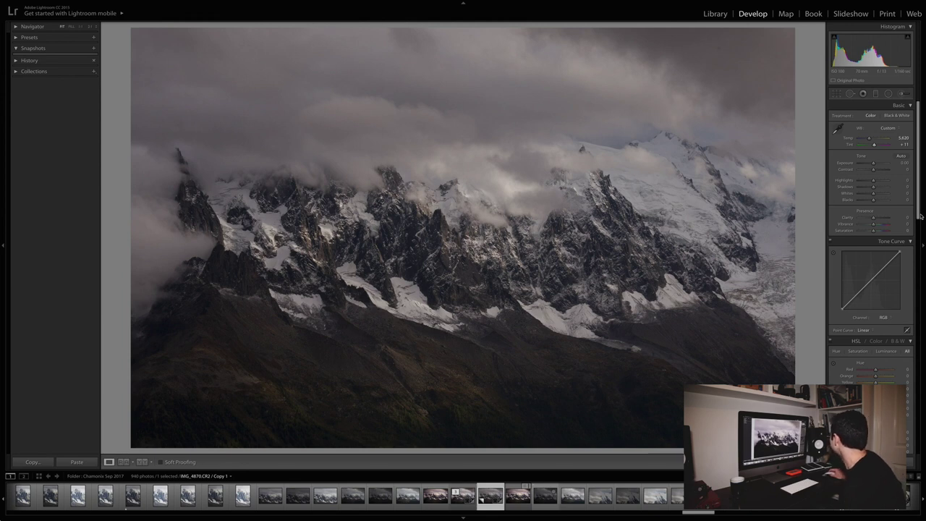
# Raise the photo's exposure to +0.20 and contrast to +38.
pyautogui.scroll(-1, 918, 210)
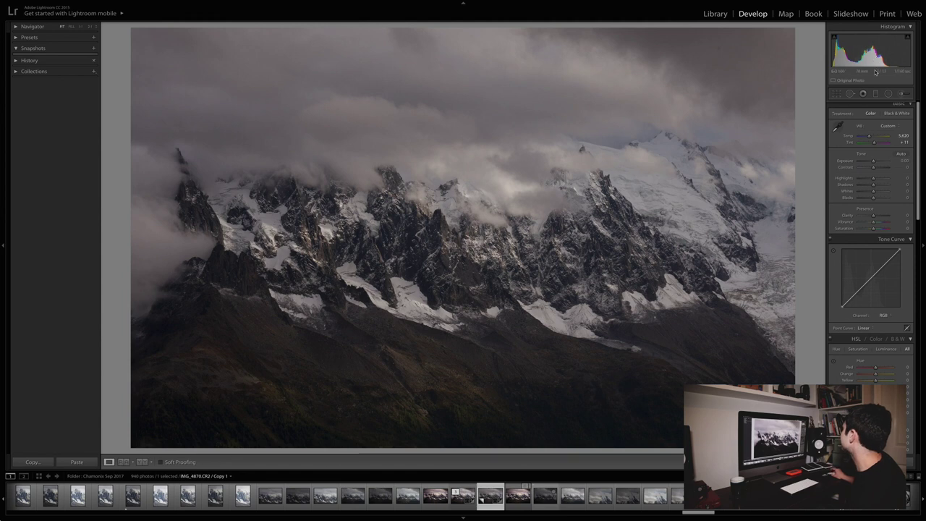
pyautogui.moveTo(873, 164); pyautogui.dragTo(873, 163)
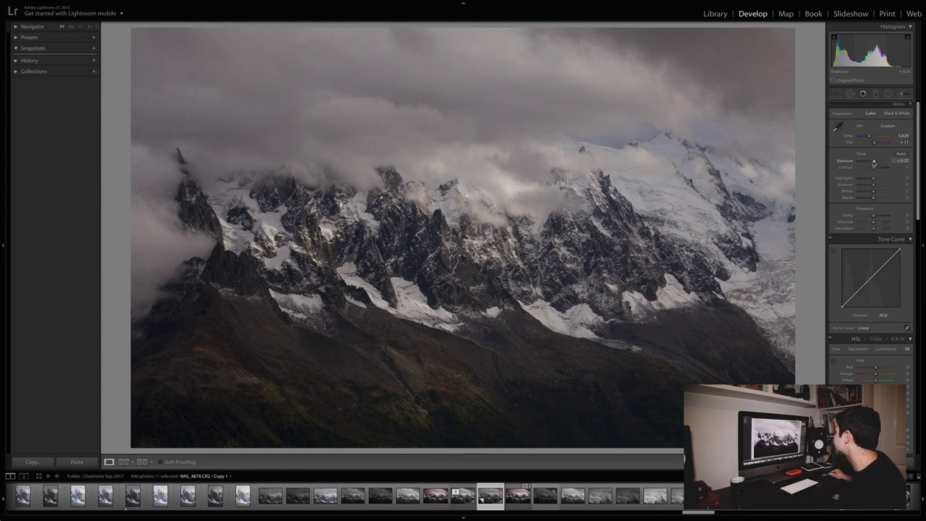
pyautogui.moveTo(873, 163); pyautogui.dragTo(872, 164)
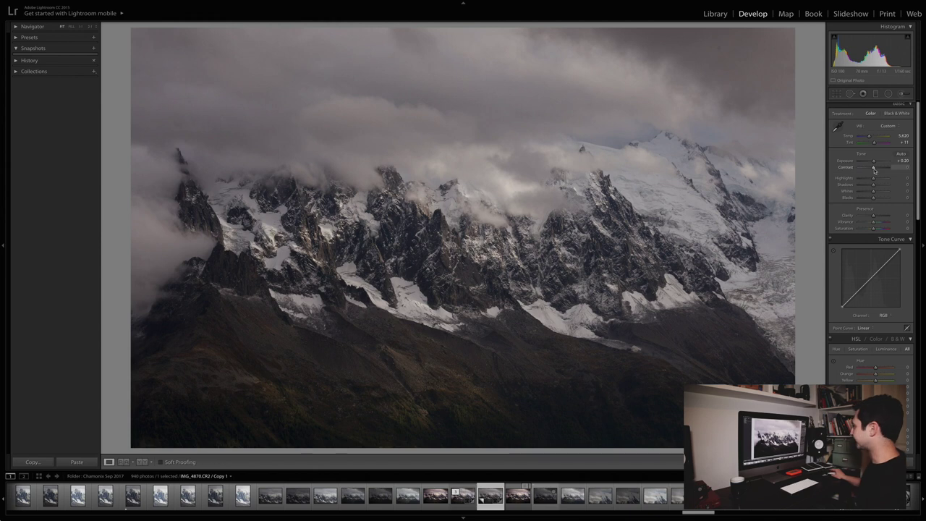
pyautogui.moveTo(874, 167); pyautogui.dragTo(879, 168)
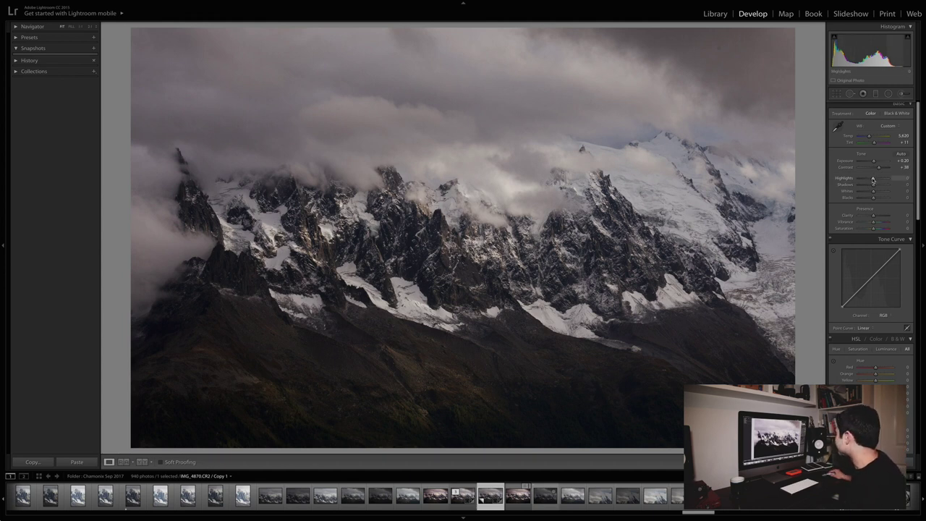
# Lower the highlights to -69 and lift the shadows to +49.
pyautogui.moveTo(871, 181); pyautogui.dragTo(863, 179)
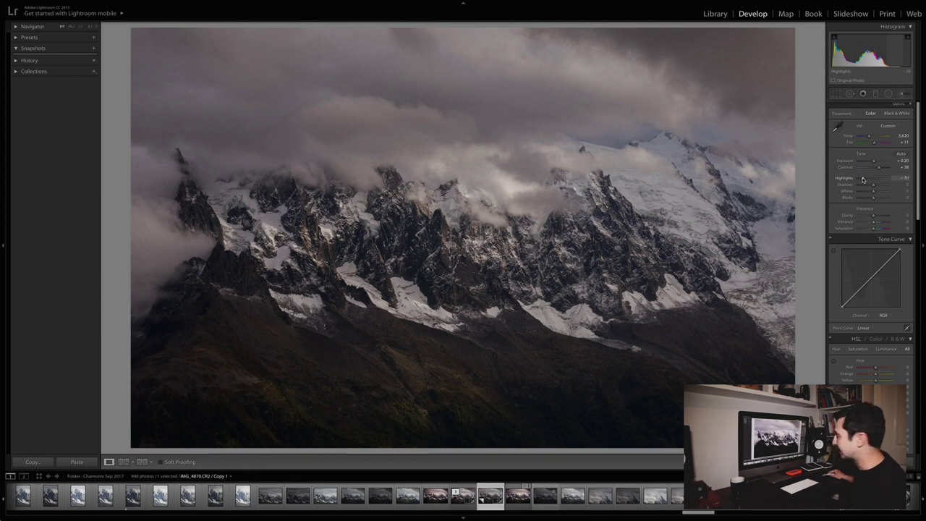
pyautogui.moveTo(863, 179); pyautogui.dragTo(863, 180)
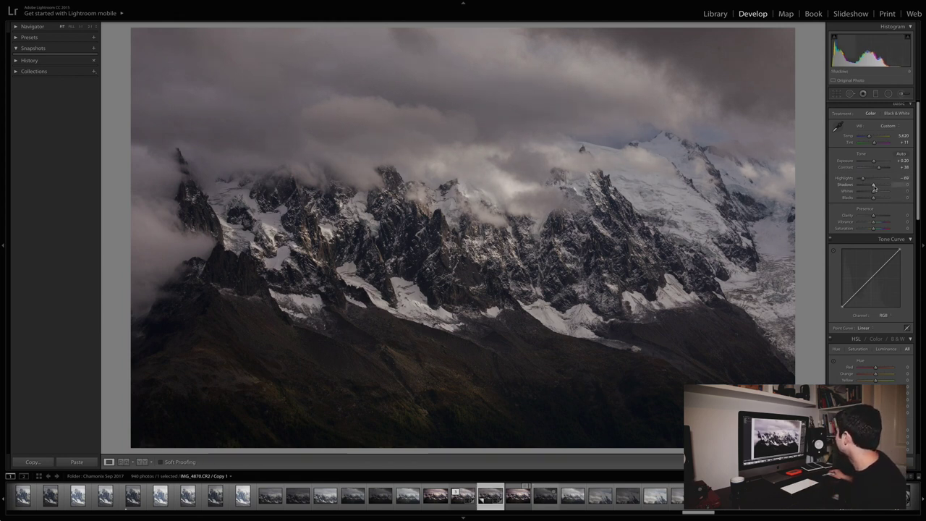
pyautogui.moveTo(873, 186); pyautogui.dragTo(880, 186)
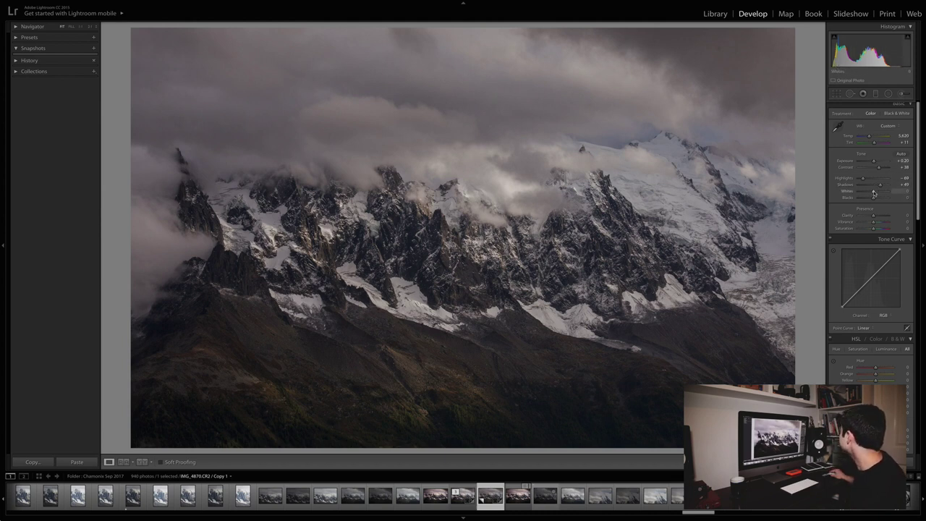
# Set the whites to +35 and the blacks to -20.
pyautogui.moveTo(873, 194); pyautogui.dragTo(876, 193)
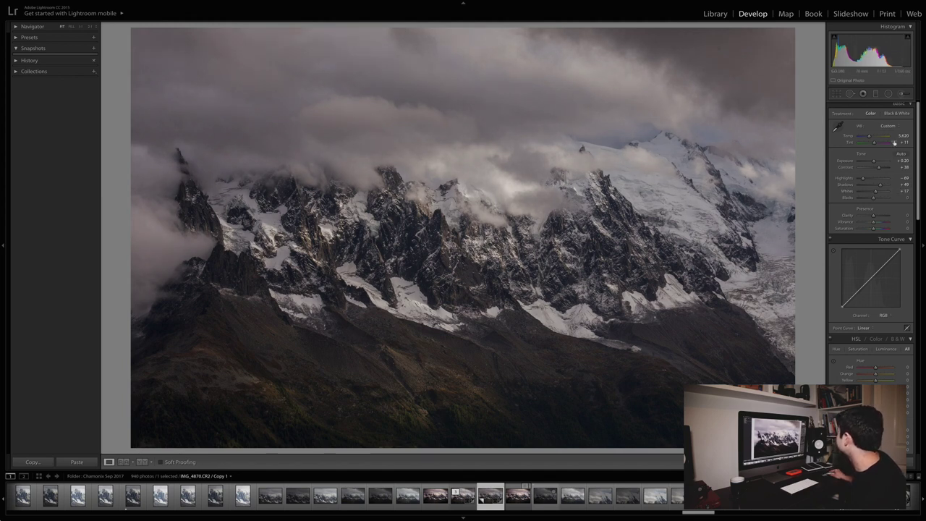
pyautogui.moveTo(873, 193); pyautogui.dragTo(879, 192)
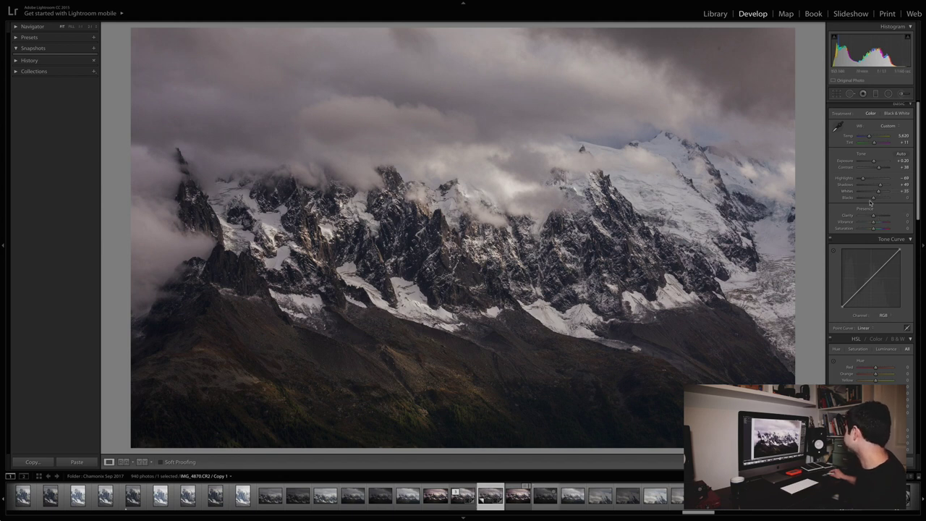
pyautogui.moveTo(874, 199); pyautogui.dragTo(871, 199)
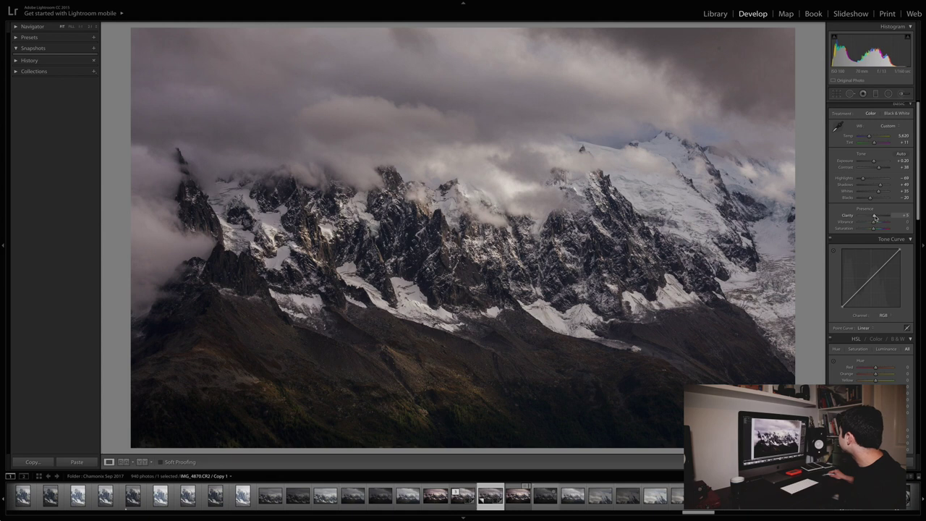
# Set the clarity to +7 and the vibrance to +9.
pyautogui.moveTo(874, 216); pyautogui.dragTo(876, 217)
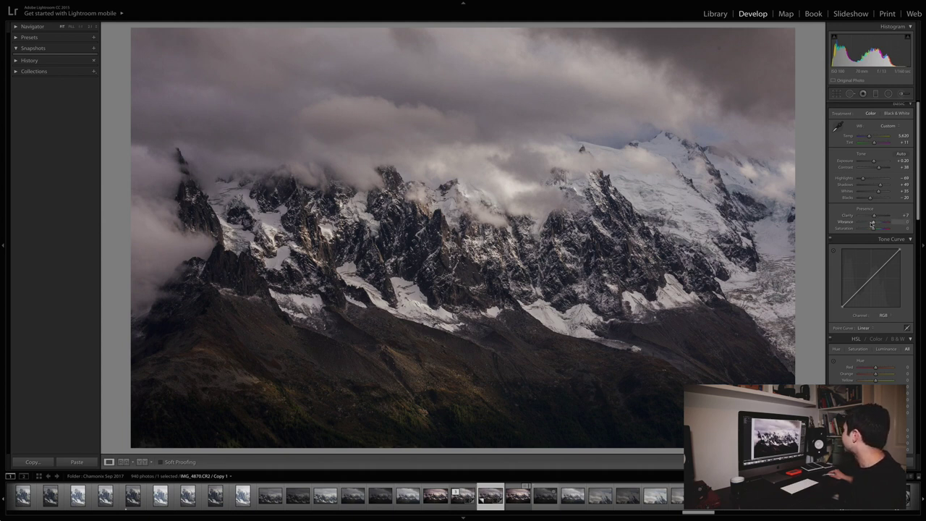
pyautogui.moveTo(873, 223); pyautogui.dragTo(875, 223)
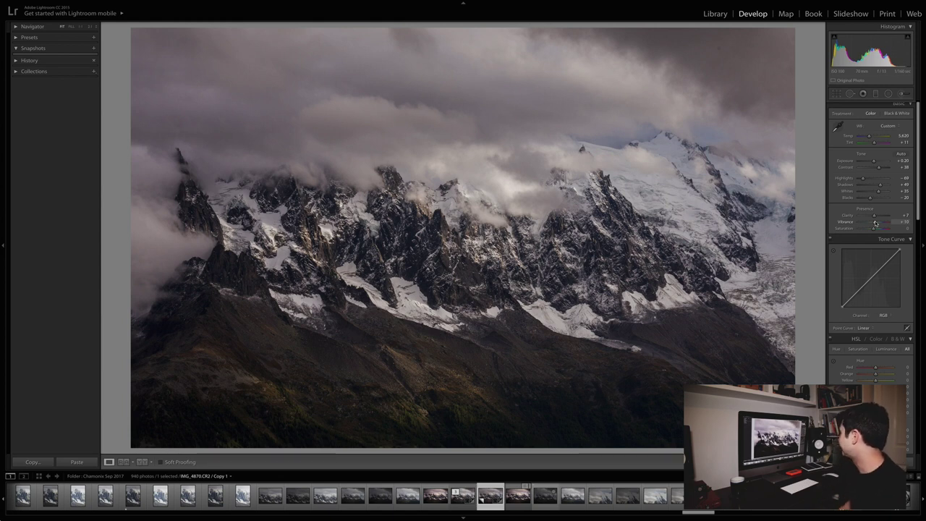
pyautogui.moveTo(873, 225); pyautogui.dragTo(875, 225)
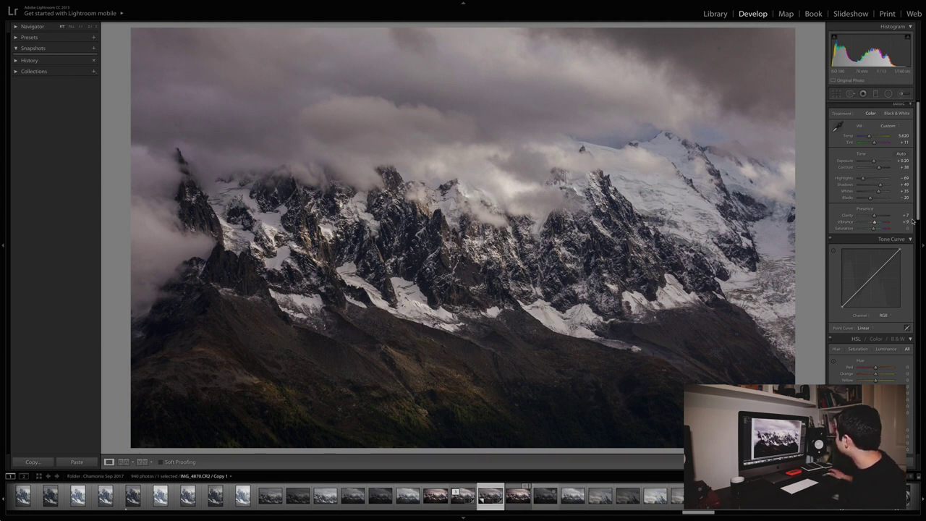
# Shape the RGB tone curve into a gentle S by lowering a shadow point and raising a highlight point.
pyautogui.moveTo(917, 211); pyautogui.dragTo(917, 223)
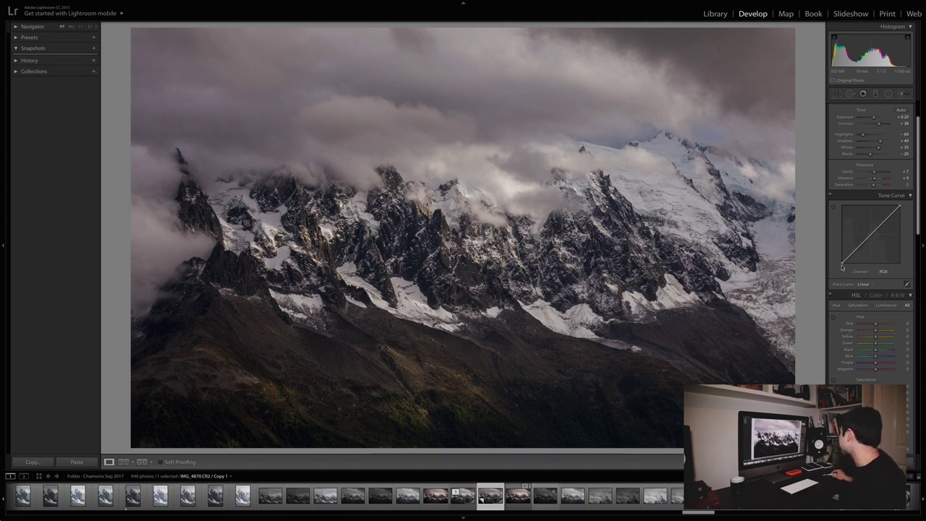
pyautogui.moveTo(851, 253); pyautogui.dragTo(851, 256)
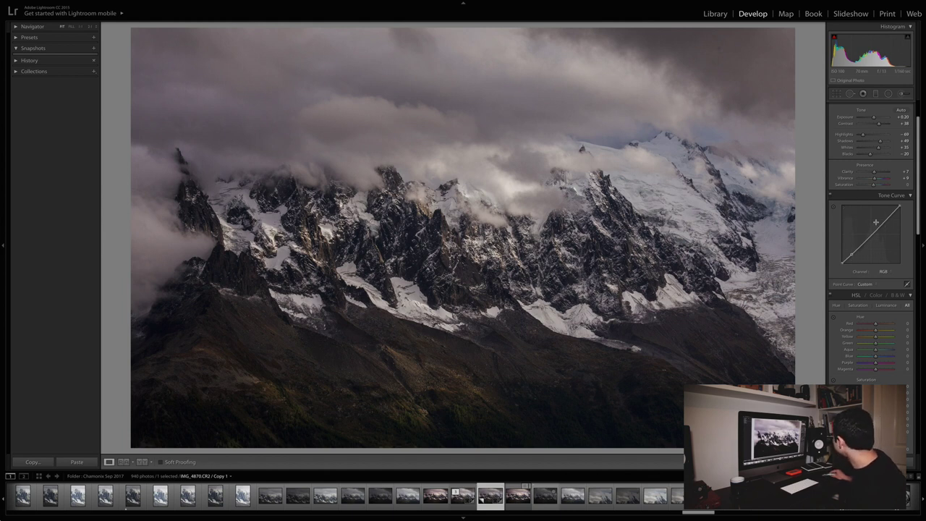
pyautogui.moveTo(881, 224); pyautogui.dragTo(881, 224)
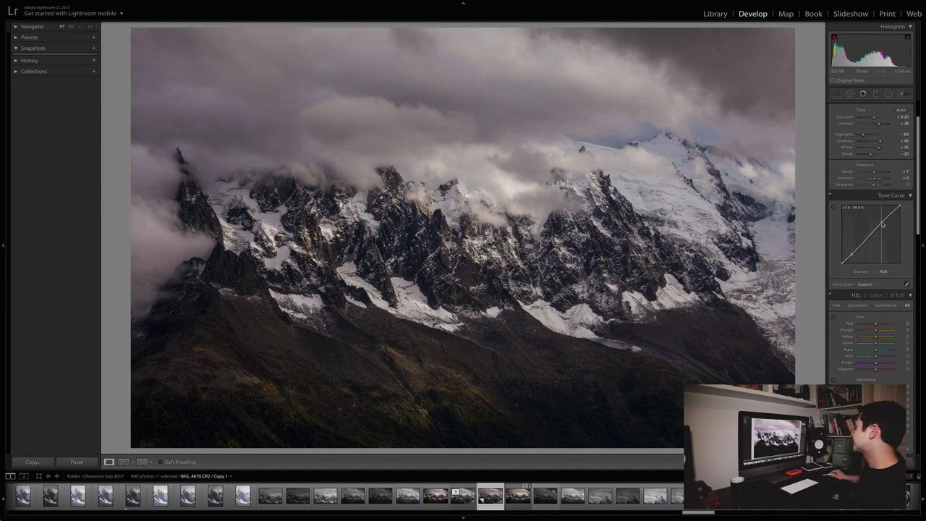
pyautogui.moveTo(881, 223); pyautogui.dragTo(882, 223)
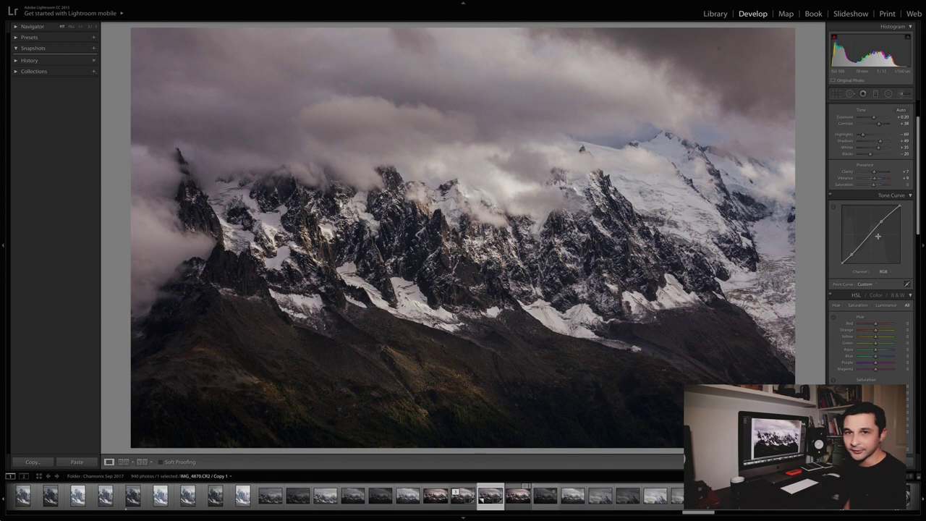
# Darken the photo's edges with a subtle Highlight Priority post-crop vignette, setting its amount to -4.
pyautogui.scroll(-1, 917, 214)
pyautogui.moveTo(917, 214); pyautogui.dragTo(917, 216)
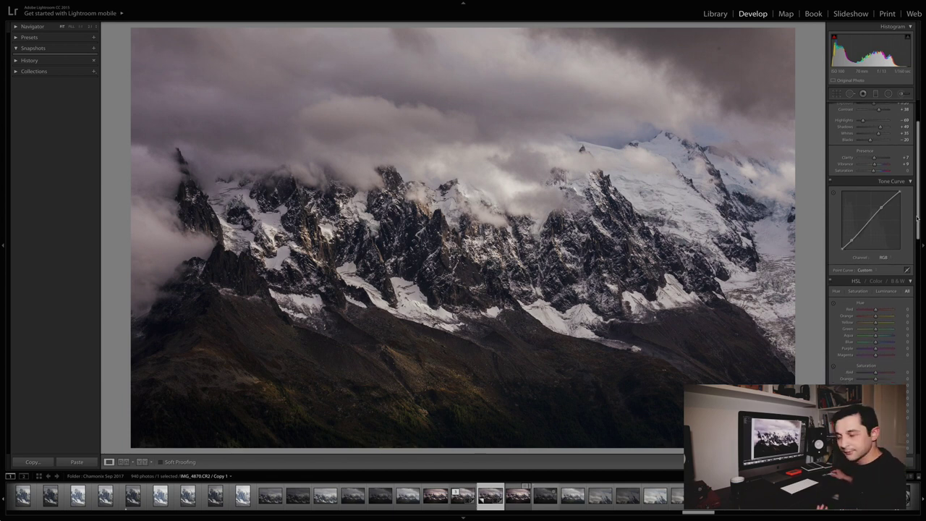
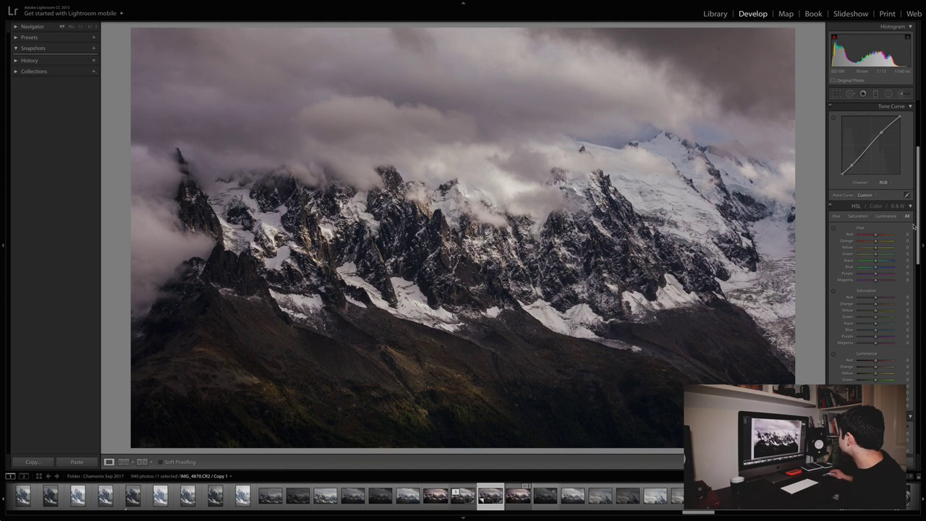
pyautogui.moveTo(914, 227); pyautogui.dragTo(915, 233)
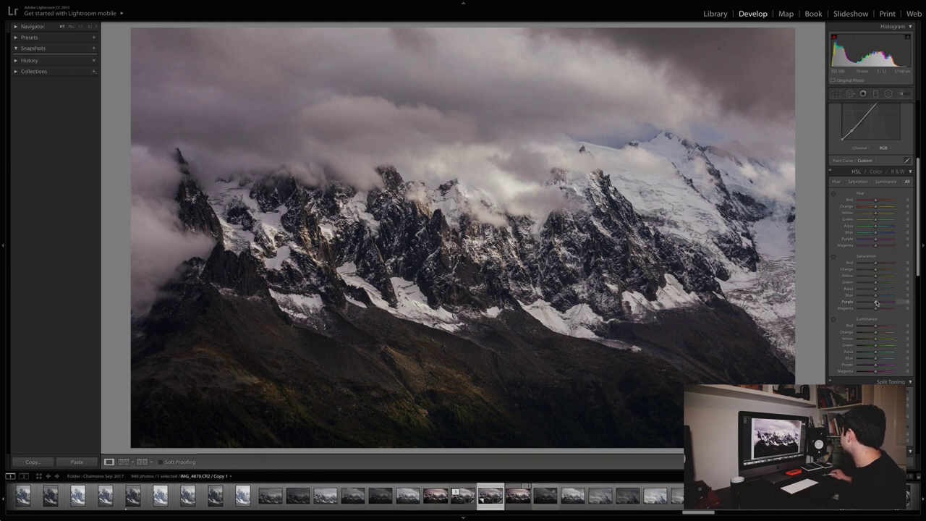
pyautogui.moveTo(875, 305)
pyautogui.mouseDown()
pyautogui.moveTo(907, 301)
pyautogui.moveTo(875, 304)
pyautogui.mouseUp()
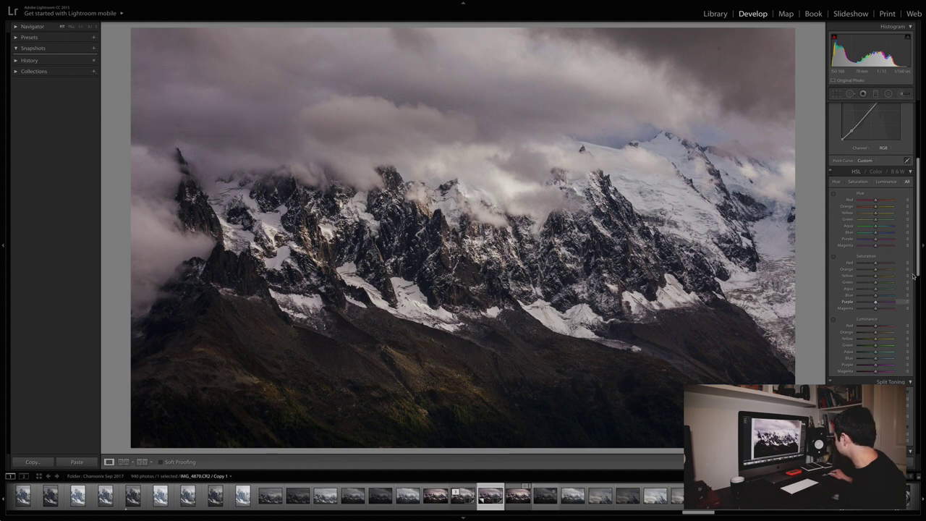
pyautogui.moveTo(914, 276); pyautogui.dragTo(917, 362)
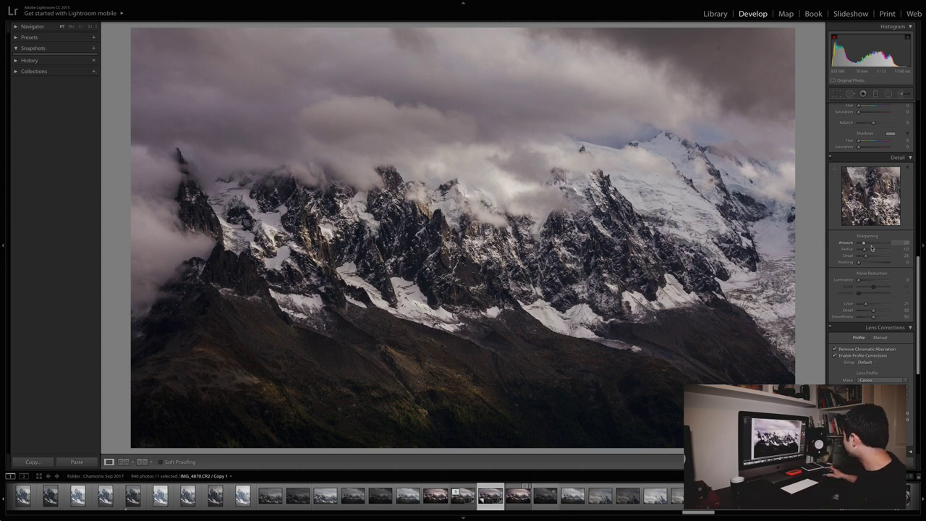
pyautogui.moveTo(917, 293); pyautogui.dragTo(914, 346)
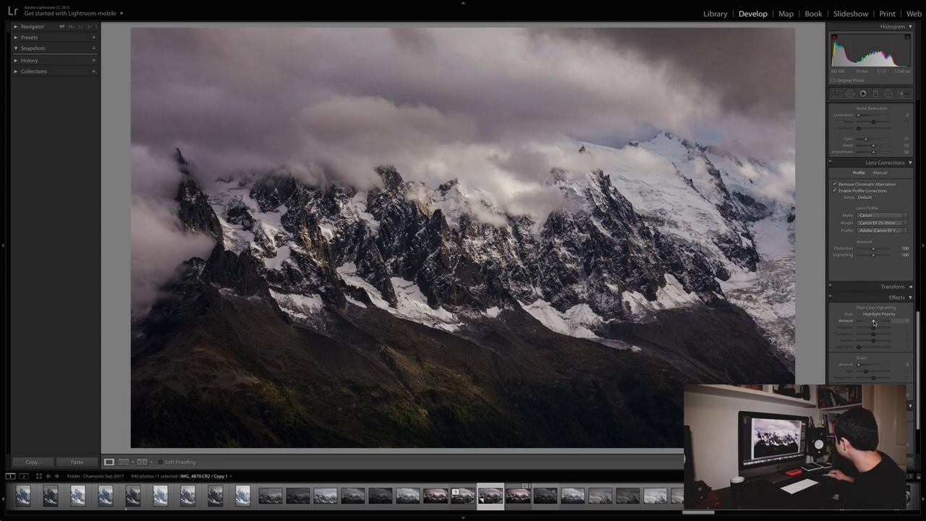
pyautogui.moveTo(873, 323); pyautogui.dragTo(872, 324)
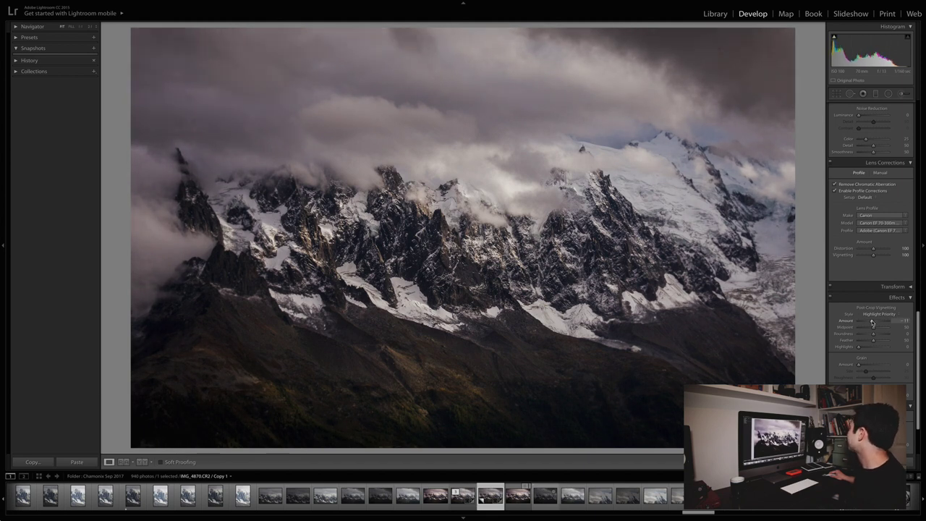
pyautogui.moveTo(873, 323); pyautogui.dragTo(873, 324)
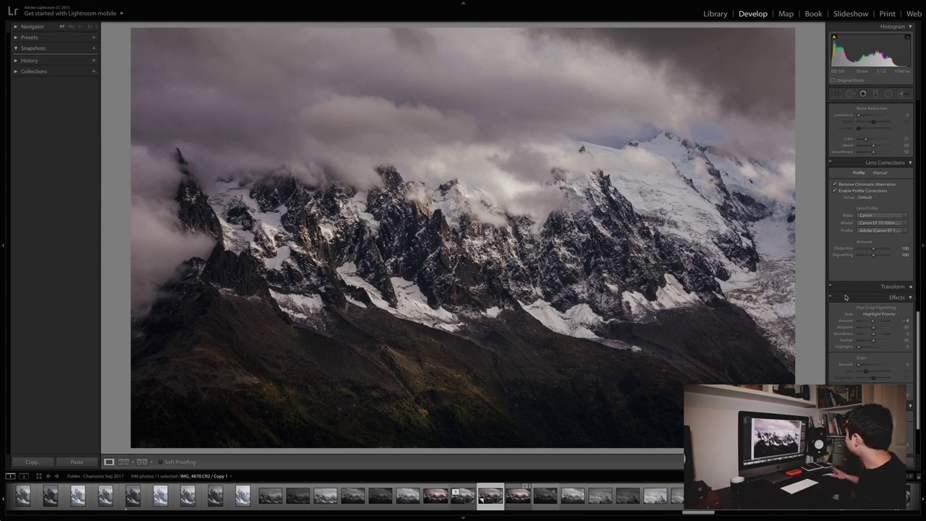
# Try darkening the sky with a graduated filter running from the photo's upper edge into the peaks, and delete the filter.
pyautogui.click(874, 94)
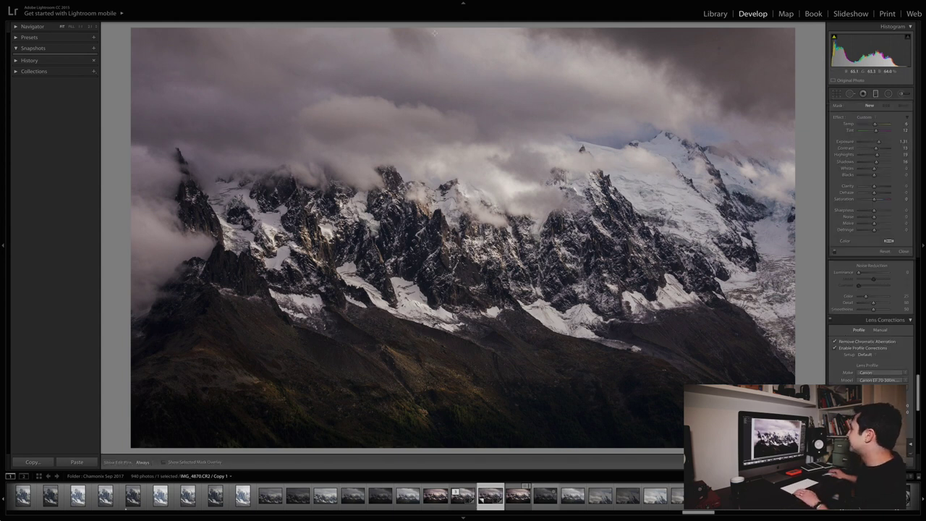
pyautogui.moveTo(434, 33); pyautogui.dragTo(440, 229)
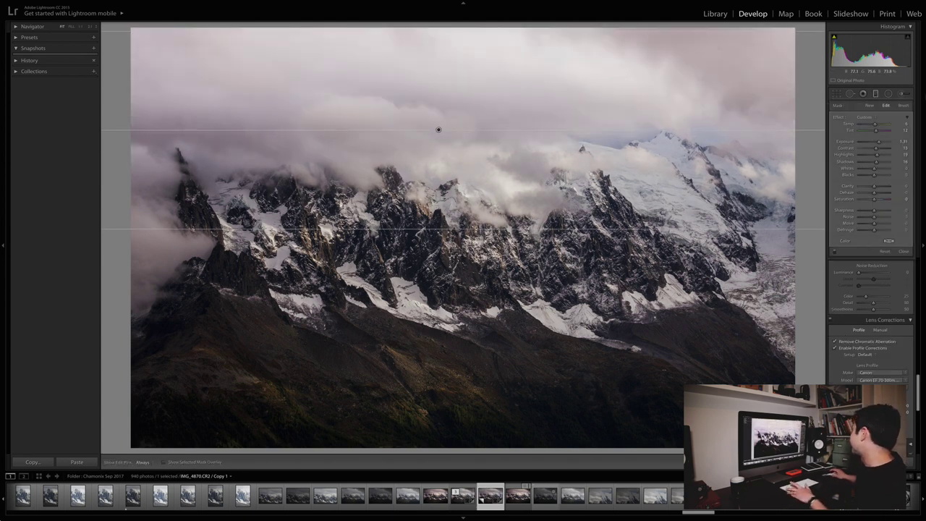
pyautogui.moveTo(877, 141); pyautogui.dragTo(869, 143)
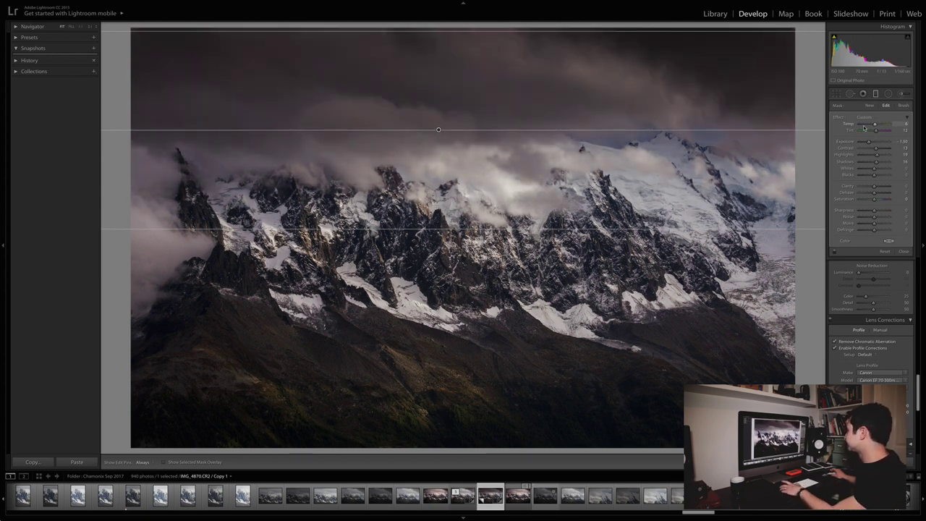
pyautogui.click(869, 105)
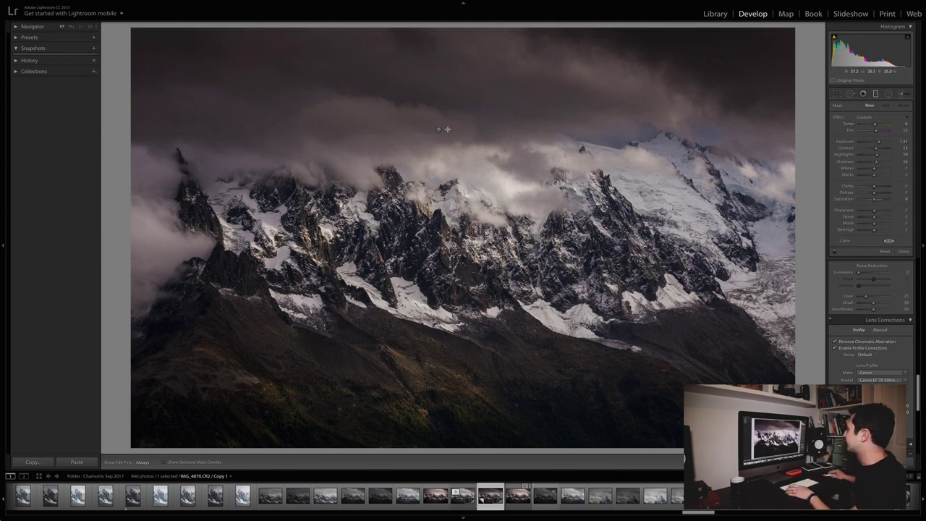
pyautogui.click(442, 131)
pyautogui.click(439, 131)
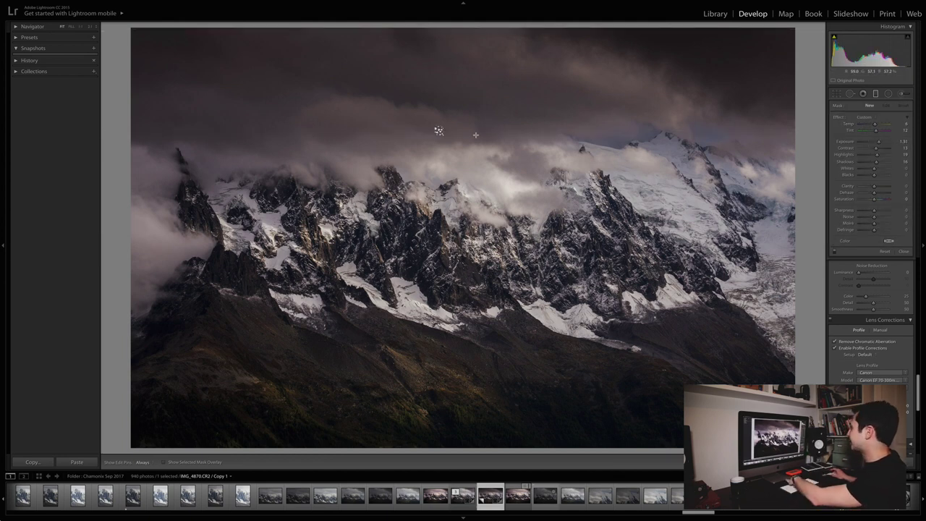
pyautogui.press('Delete')
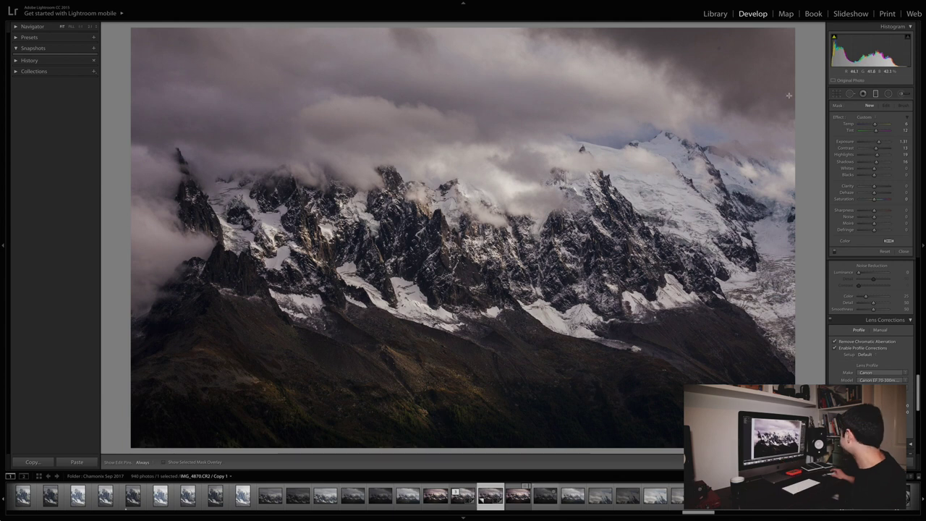
pyautogui.click(851, 95)
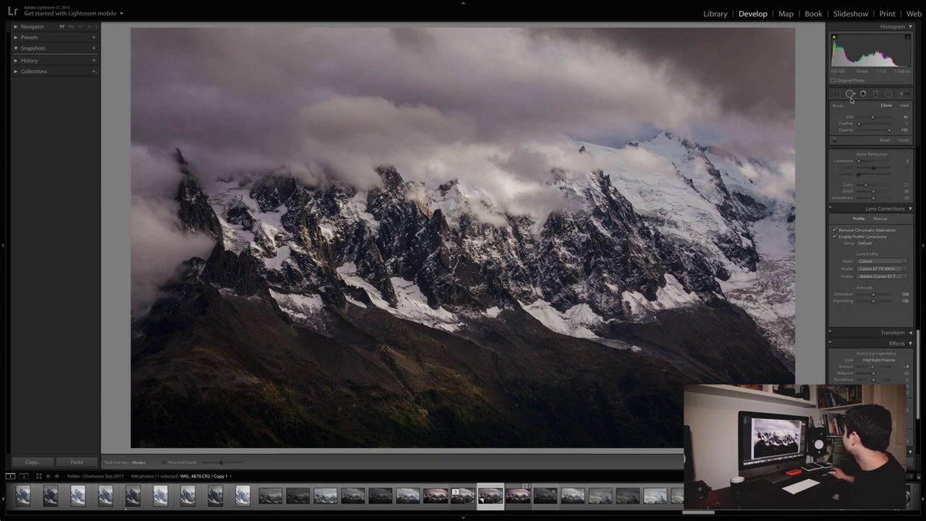
pyautogui.click(888, 94)
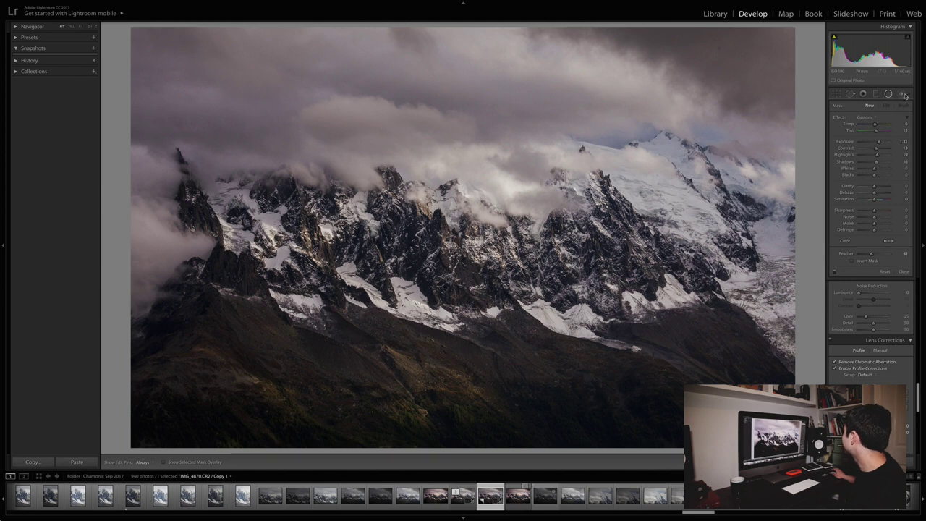
pyautogui.click(902, 94)
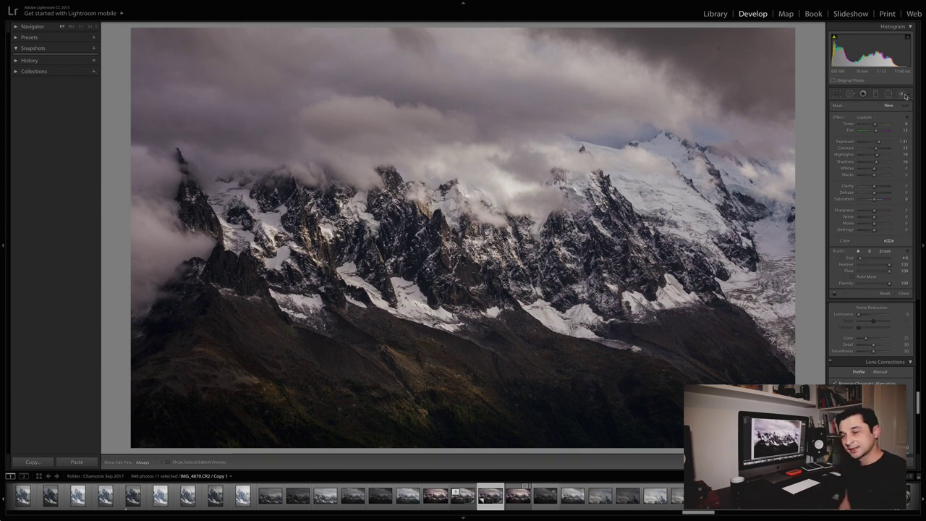
# Try cloning out the dust spot in the dark upper-right clouds with Spot Removal, and undo the correction.
pyautogui.click(850, 94)
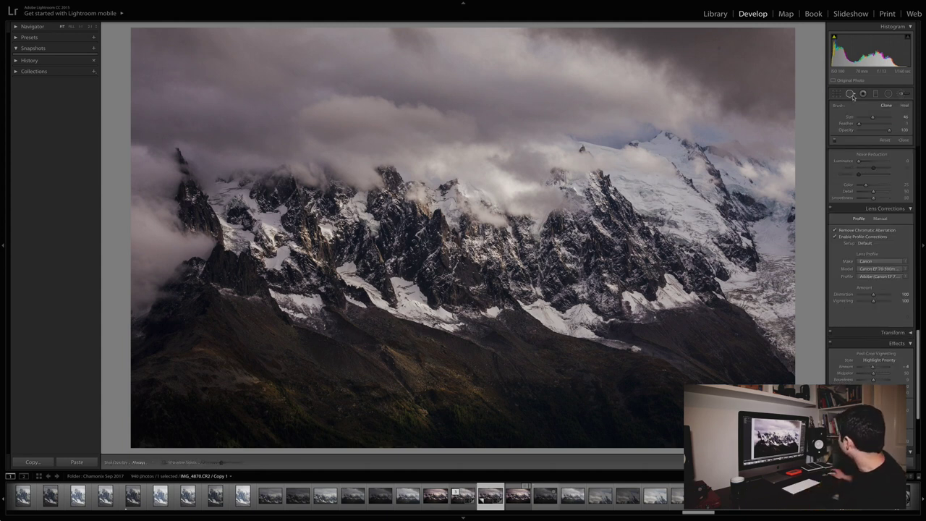
pyautogui.click(719, 48)
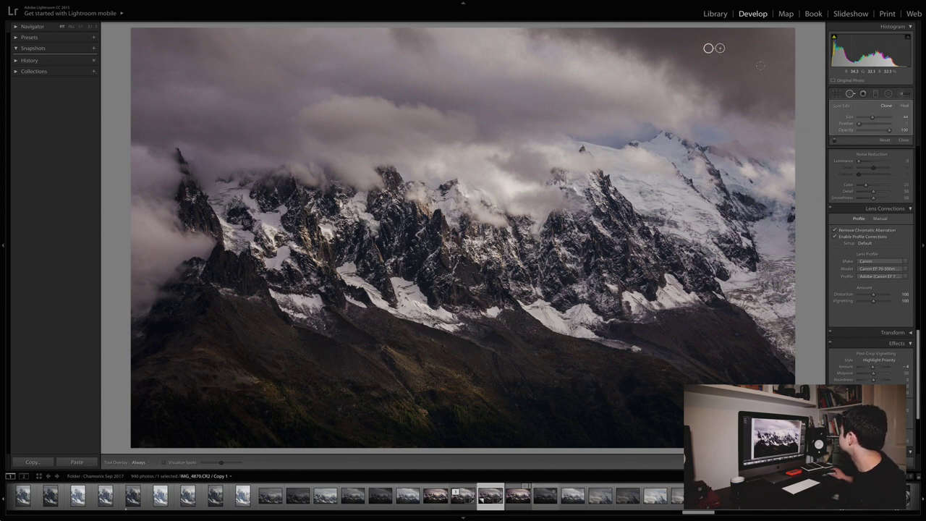
pyautogui.hotkey('ctrl', 'z')
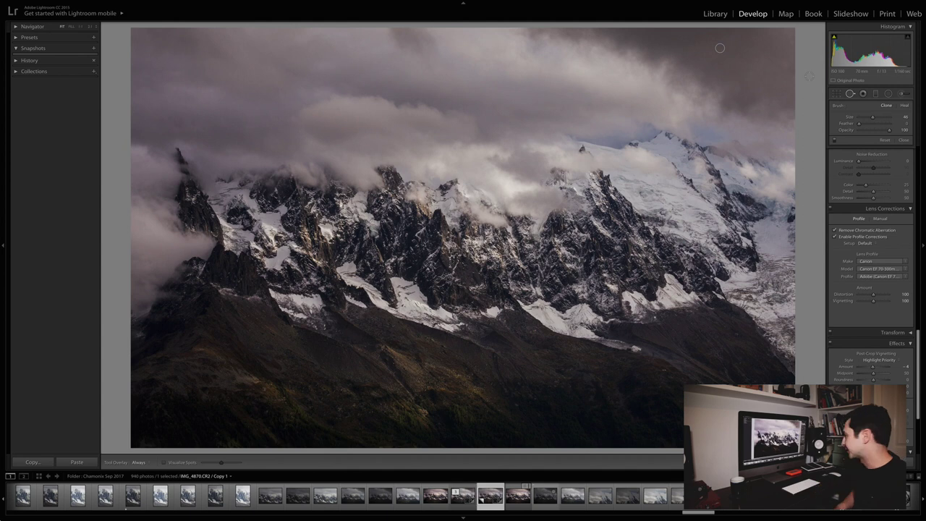
pyautogui.hotkey('ctrl', 'z')
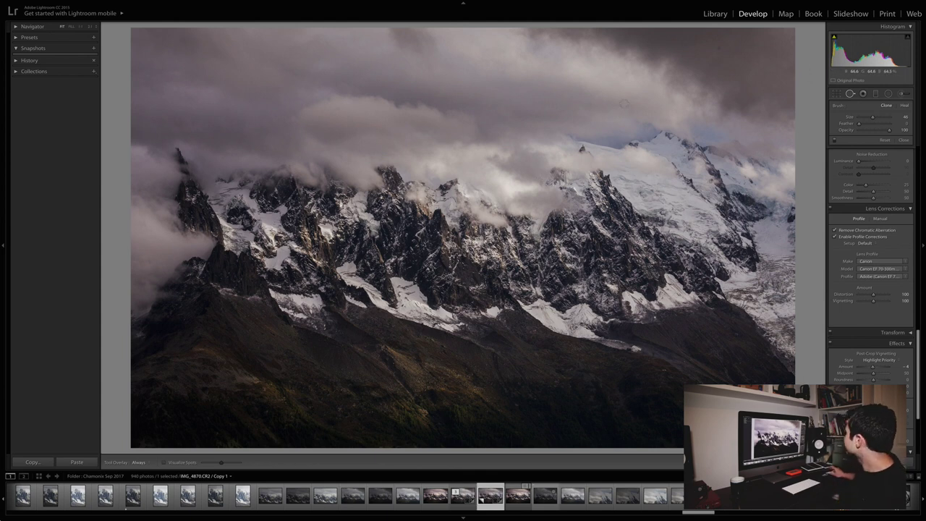
# Send the edited virtual copy of the mountain photo to Adobe Photoshop CC 2017 for further editing.
pyautogui.rightClick(488, 497)
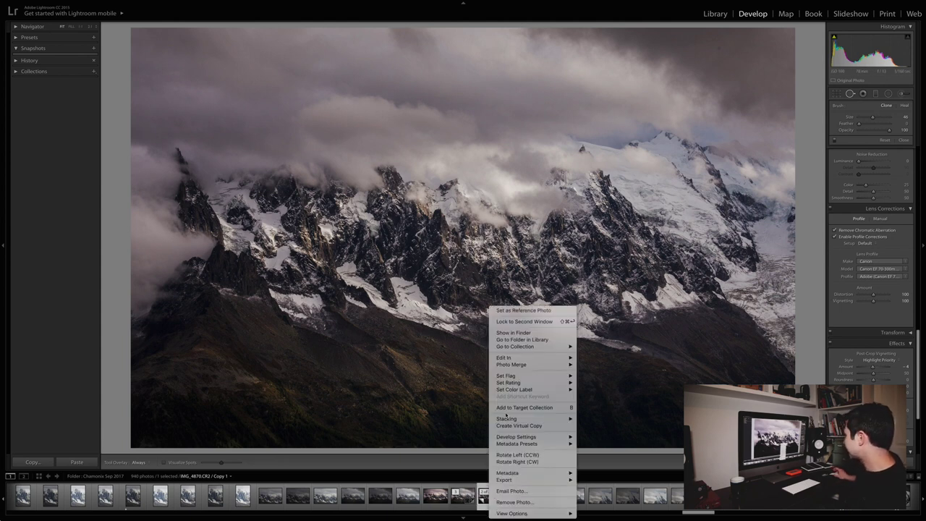
pyautogui.moveTo(511, 358)
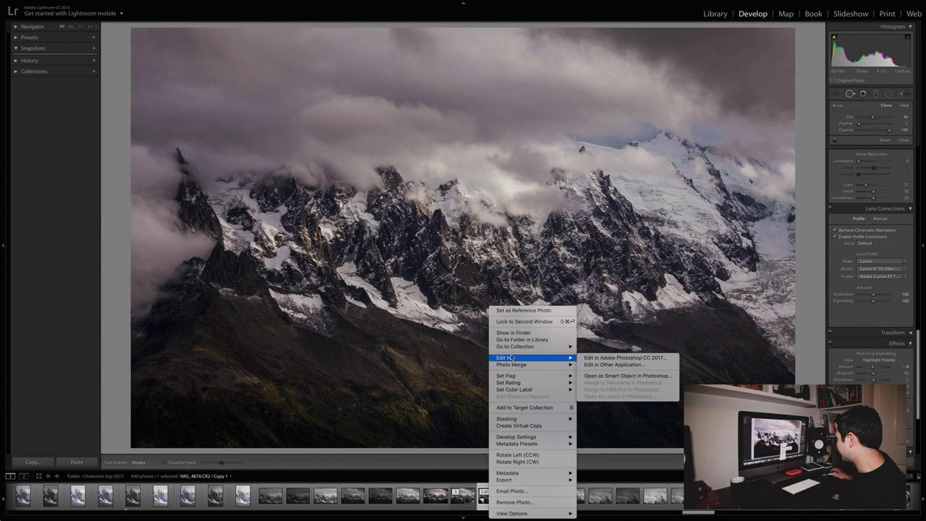
pyautogui.click(605, 360)
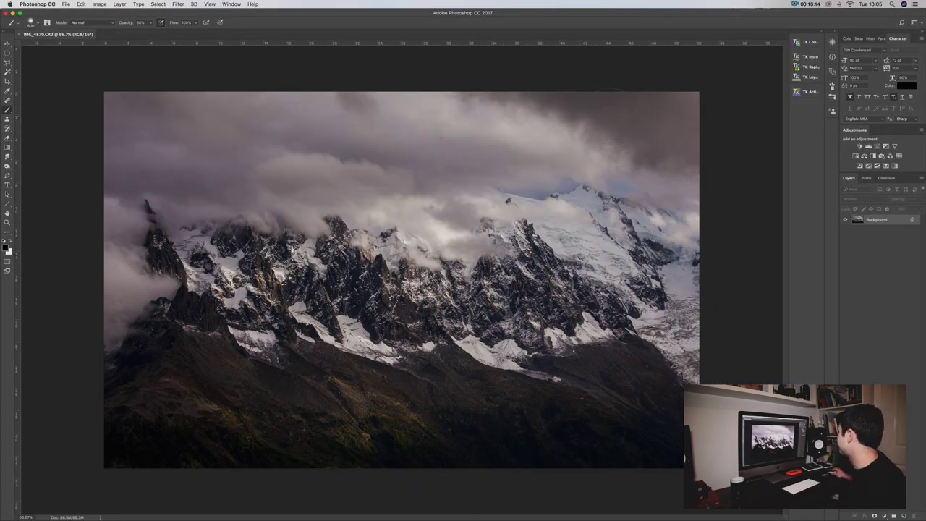
# Remove the dust spot in the upper-right clouds using the content-aware Spot Healing Brush.
pyautogui.click(7, 100)
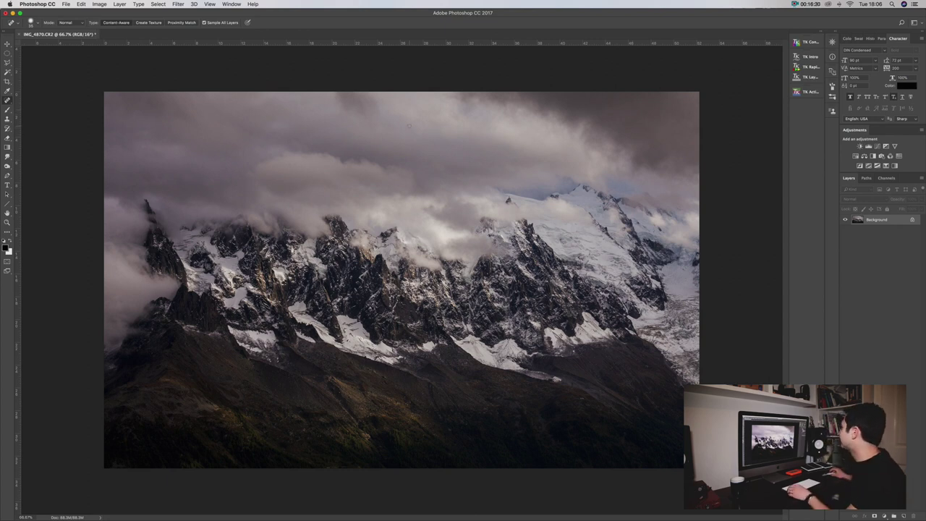
pyautogui.scroll(5, 344, 141)
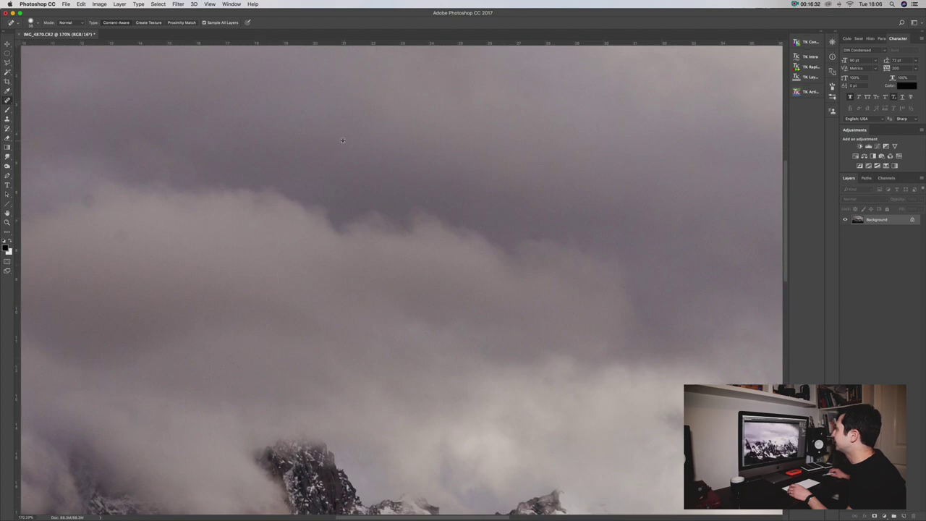
pyautogui.scroll(2, 287, 137)
pyautogui.scroll(5, 342, 196)
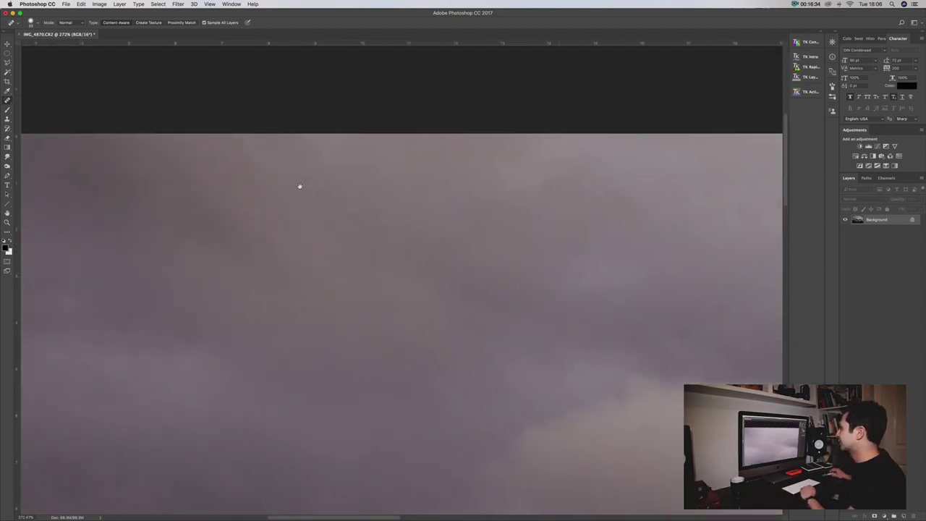
pyautogui.hscroll(-5, 300, 186)
pyautogui.scroll(-2, 484, 234)
pyautogui.hscroll(10, 499, 219)
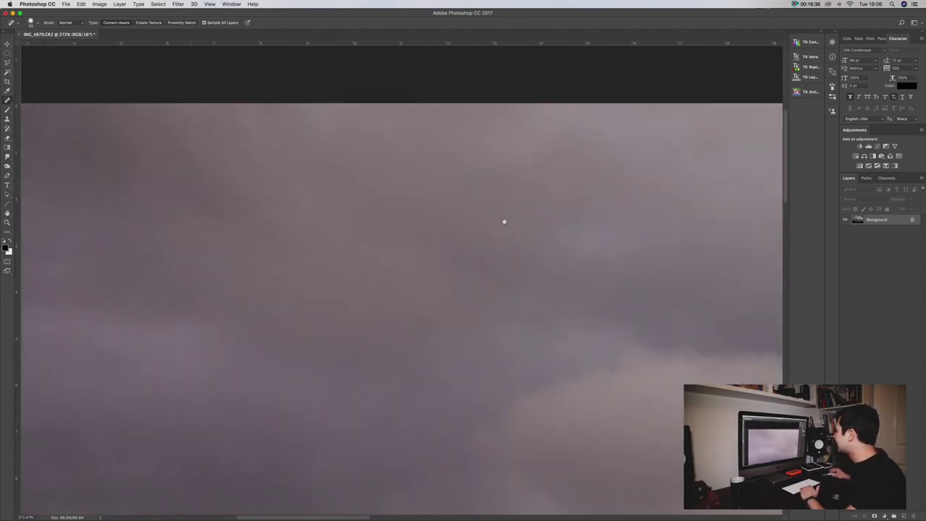
pyautogui.scroll(-1, 507, 275)
pyautogui.hscroll(3, 506, 274)
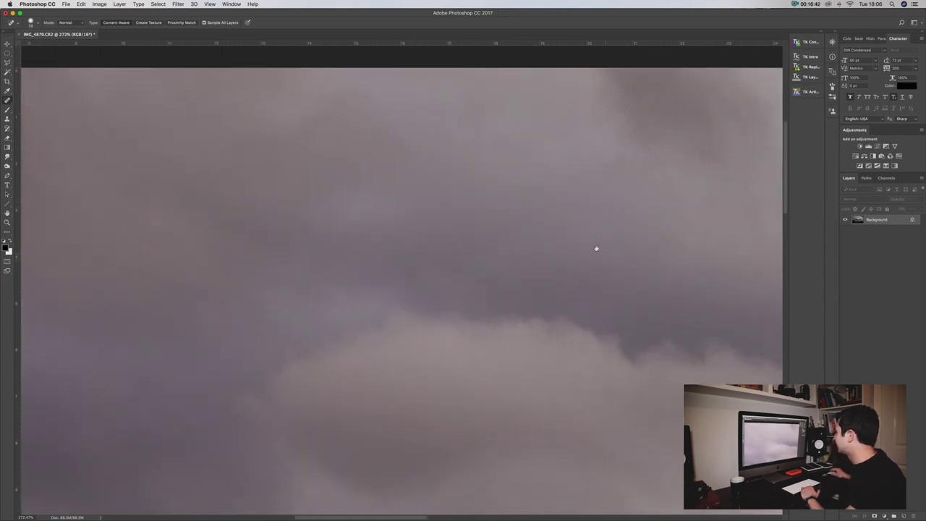
pyautogui.moveTo(595, 248); pyautogui.dragTo(458, 238)
pyautogui.moveTo(519, 236); pyautogui.dragTo(403, 237)
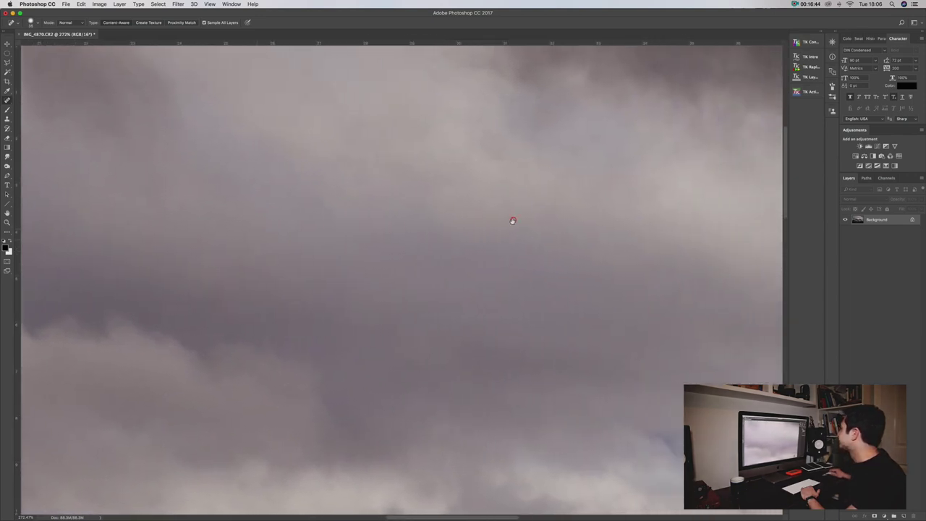
pyautogui.moveTo(512, 220); pyautogui.dragTo(470, 258)
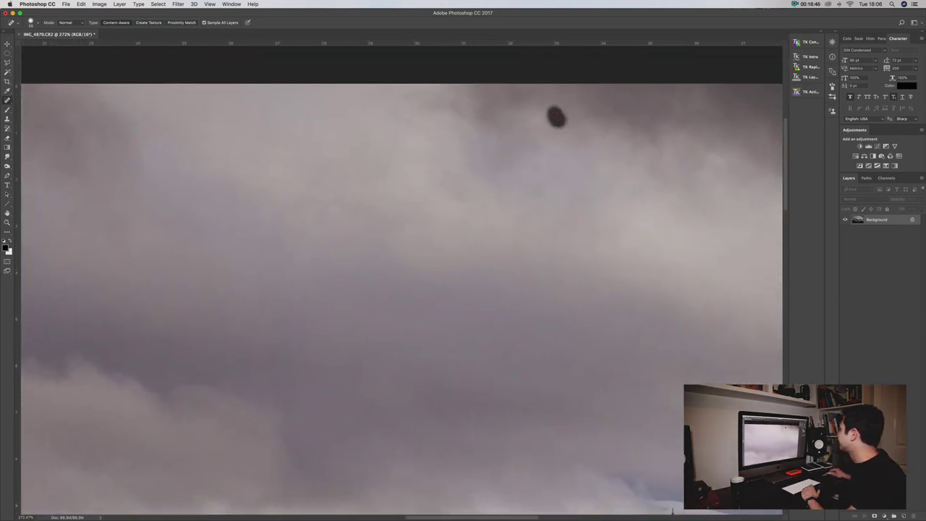
# Inspect the photo close up for remaining dust spots, from the sky across the peaks to the lower slopes, and check the whole image.
pyautogui.moveTo(622, 219); pyautogui.dragTo(477, 234)
pyautogui.scroll(-10, 477, 234)
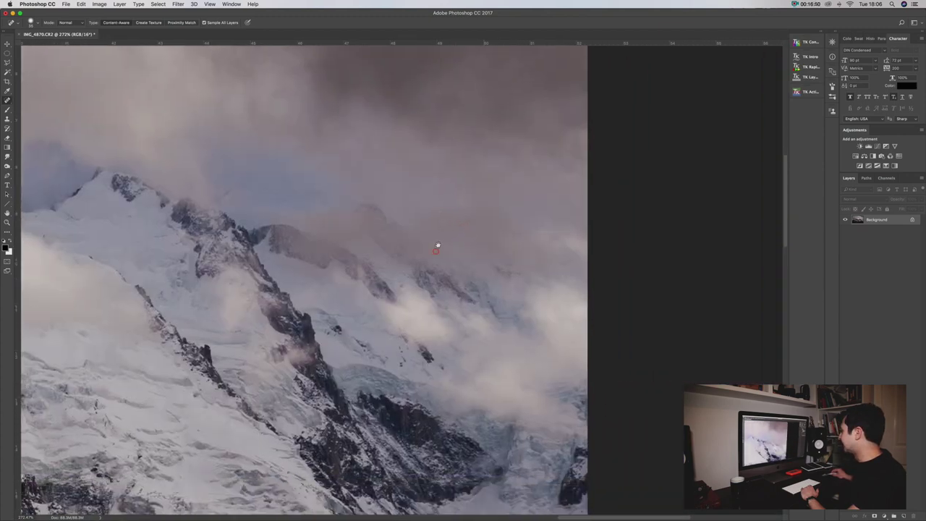
pyautogui.hscroll(-10, 496, 217)
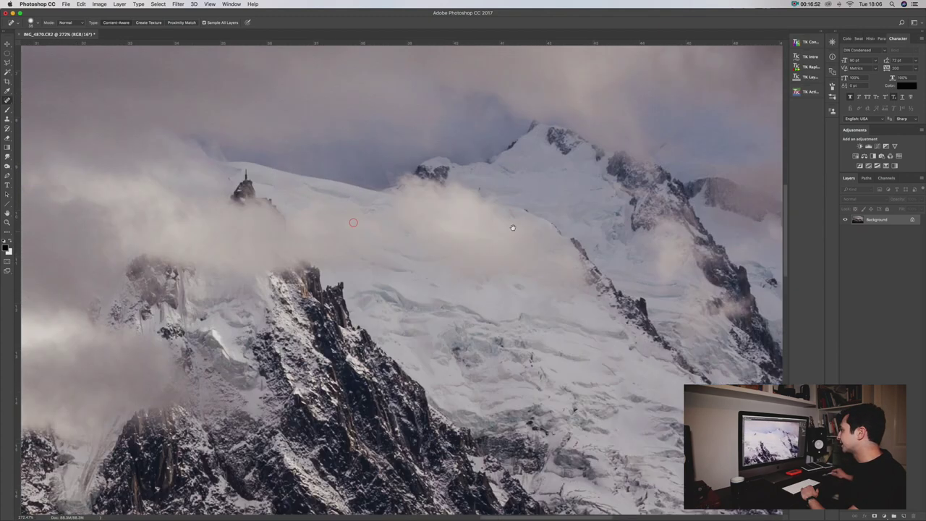
pyautogui.hscroll(-15, 300, 231)
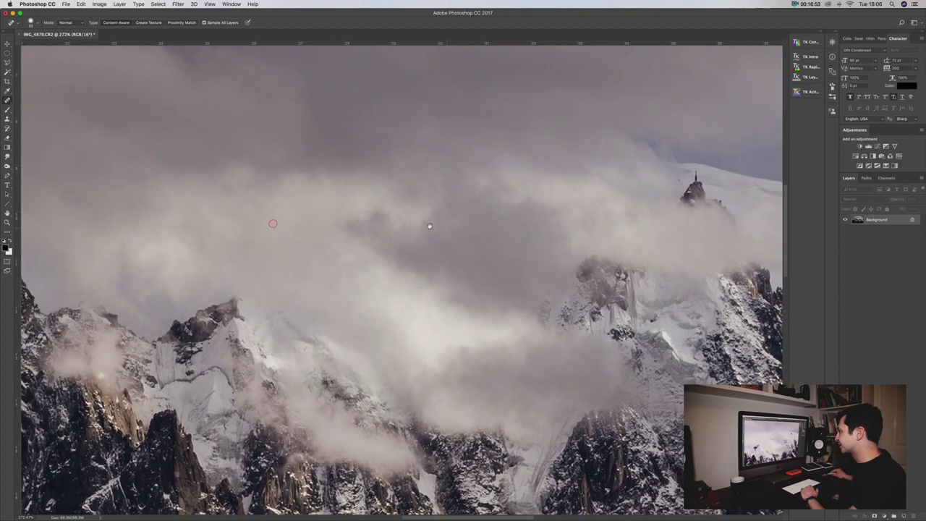
pyautogui.hscroll(-10, 238, 231)
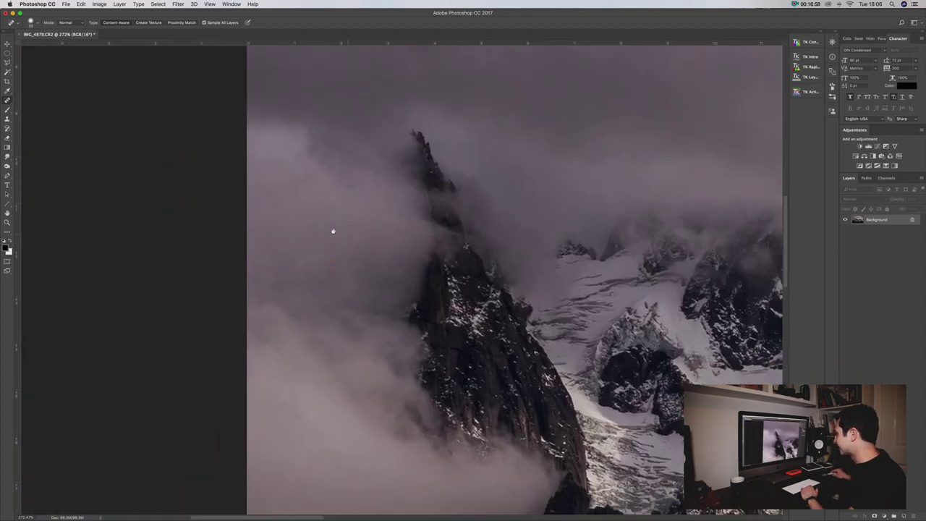
pyautogui.scroll(-3, 333, 231)
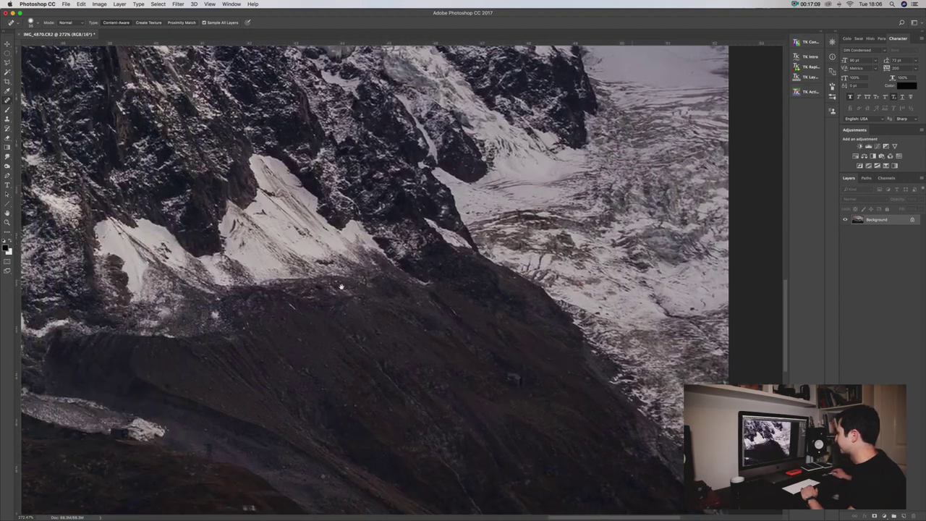
pyautogui.hscroll(-10, 282, 289)
pyautogui.scroll(4, 282, 288)
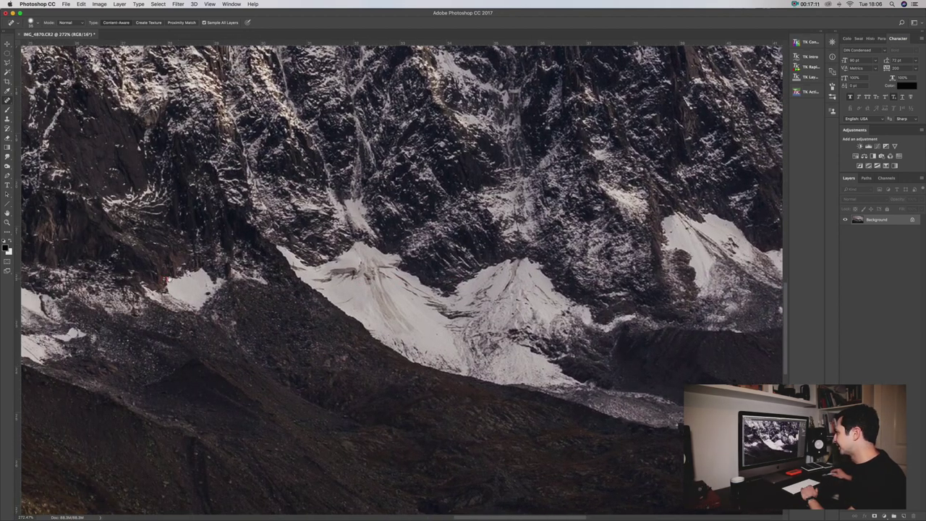
pyautogui.hscroll(-10, 273, 276)
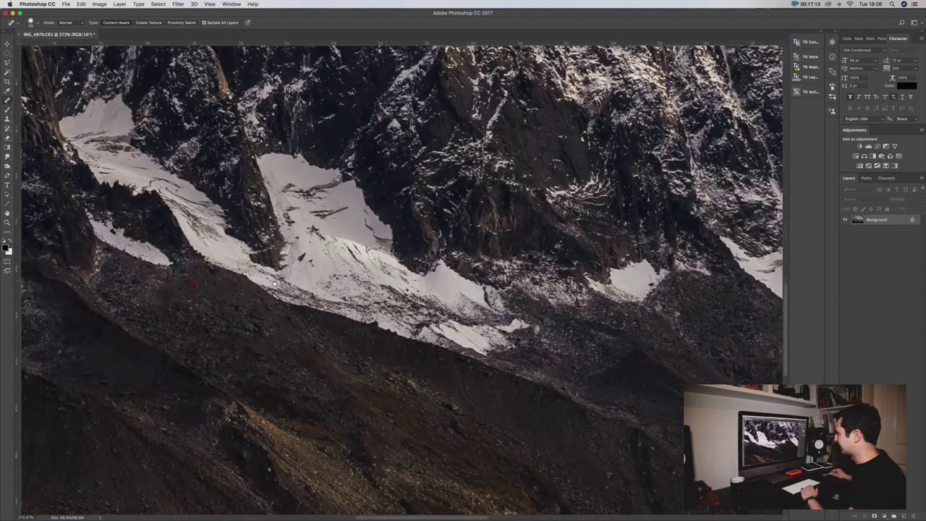
pyautogui.hscroll(-10, 282, 282)
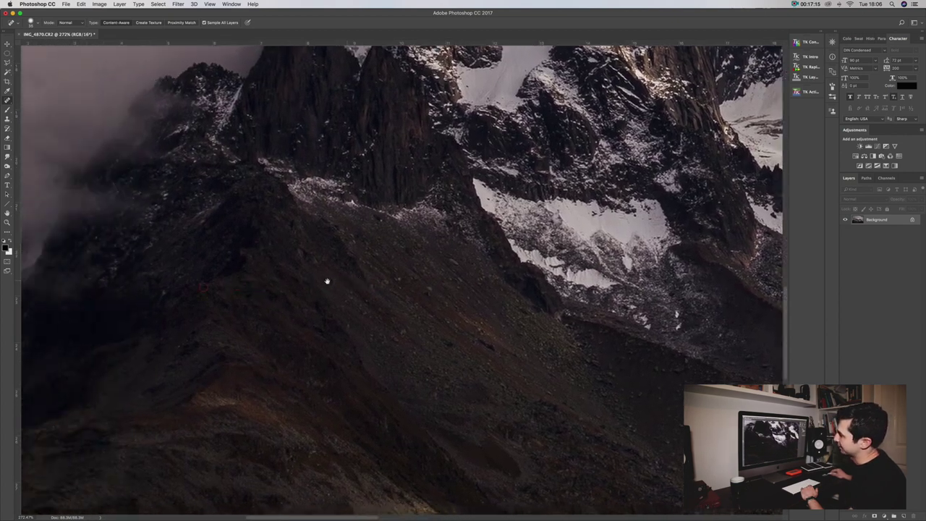
pyautogui.hscroll(-5, 254, 274)
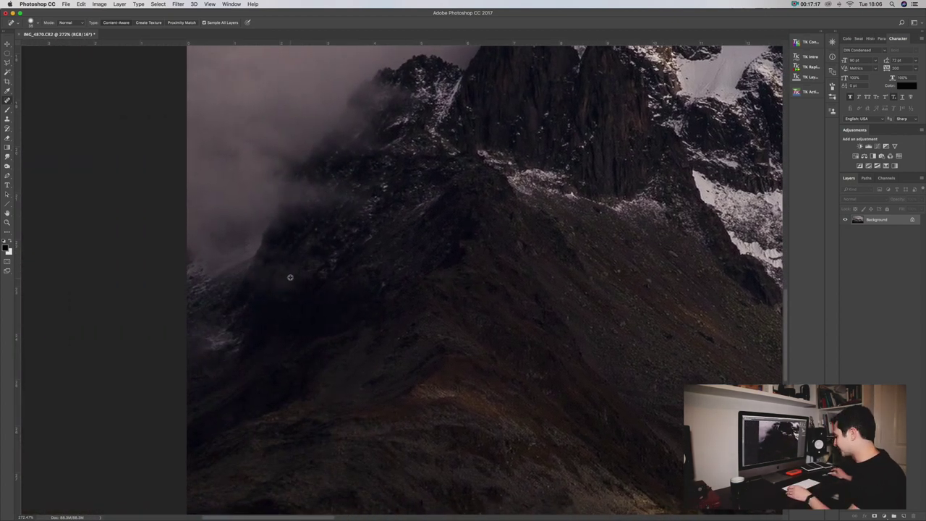
pyautogui.scroll(-10, 290, 277)
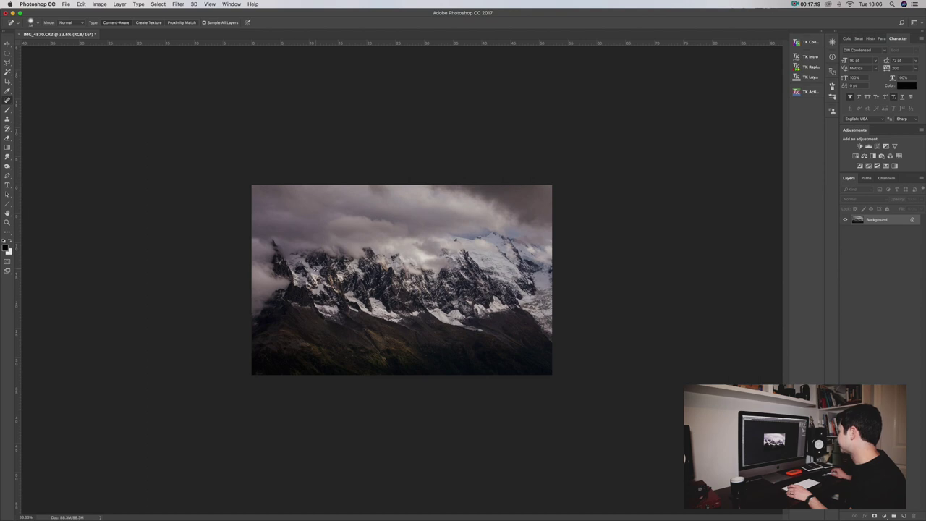
pyautogui.scroll(3, 301, 277)
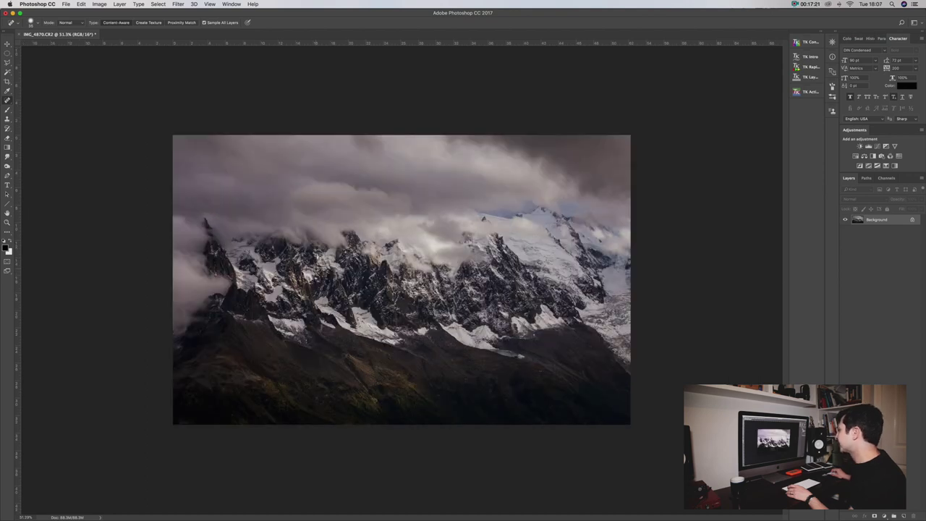
pyautogui.scroll(3, 289, 266)
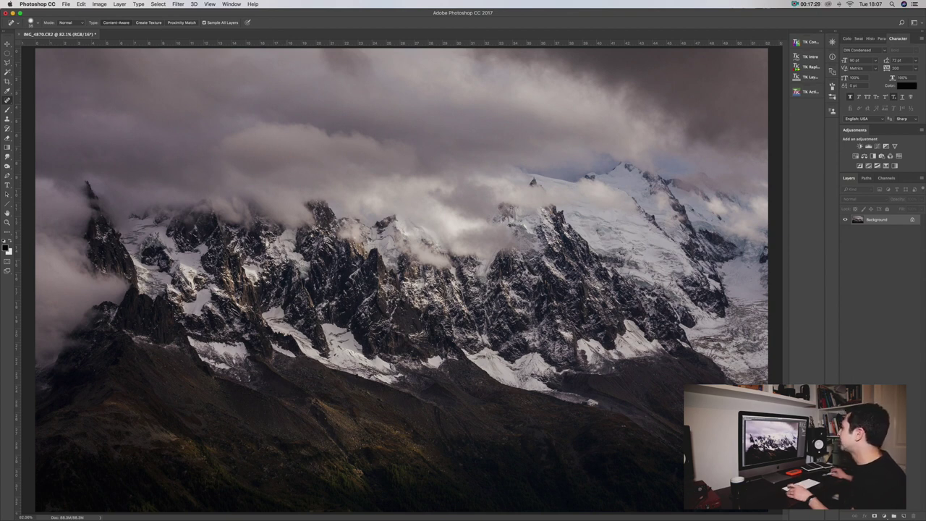
pyautogui.scroll(-2, 287, 261)
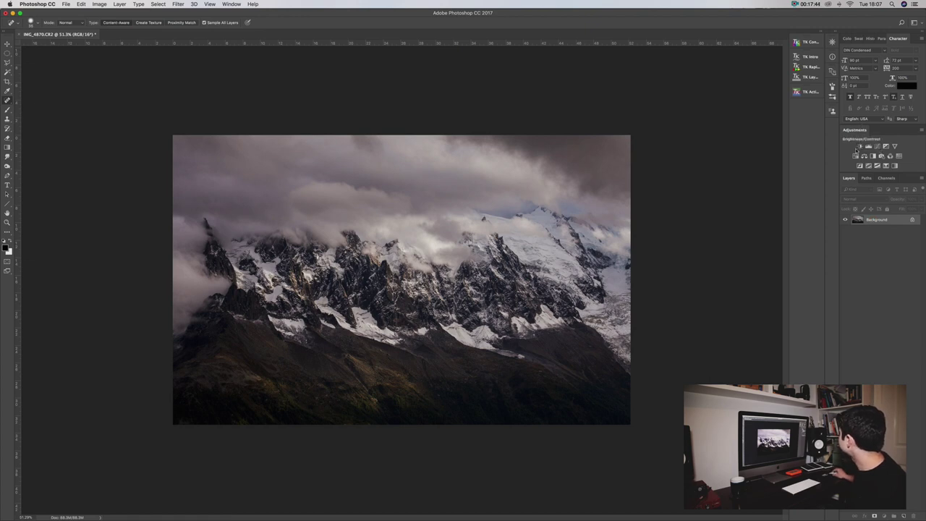
# Add a Curves adjustment layer with a gentle S-curve that lowers the shadows and lifts the highlights, and compare the photo with and without it.
pyautogui.click(880, 148)
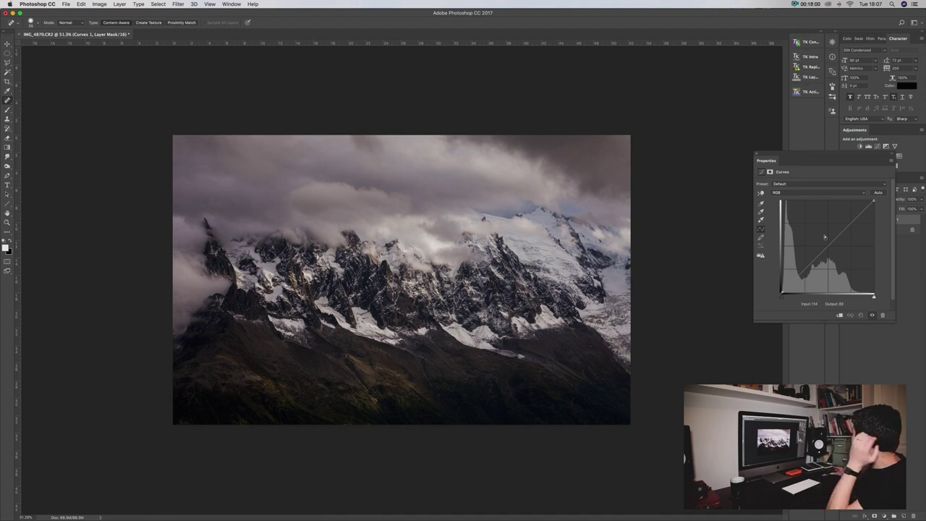
pyautogui.moveTo(840, 160); pyautogui.dragTo(758, 128)
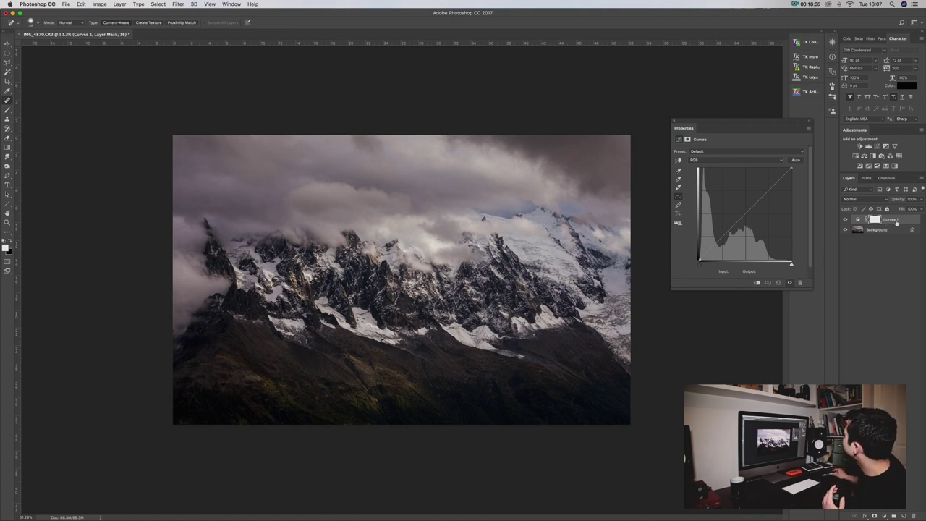
pyautogui.click(709, 252)
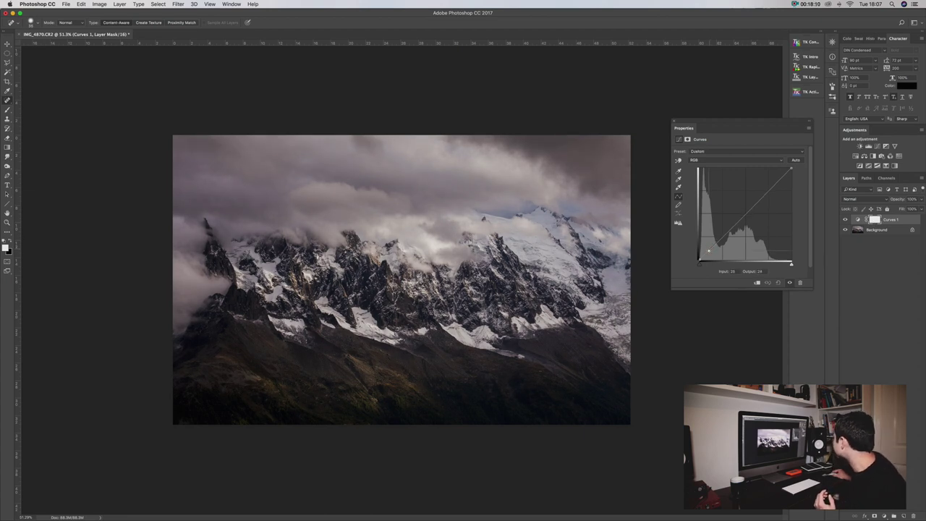
pyautogui.press('Down')
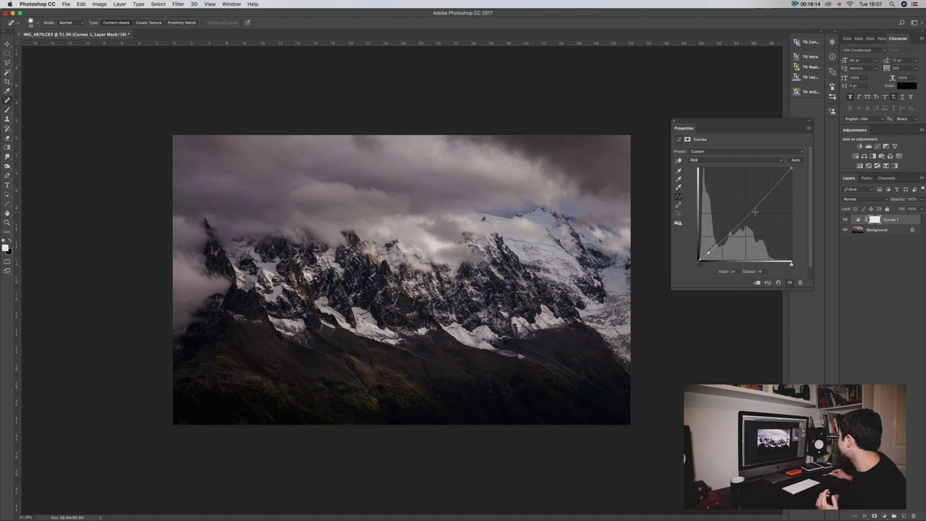
pyautogui.moveTo(760, 202); pyautogui.dragTo(758, 196)
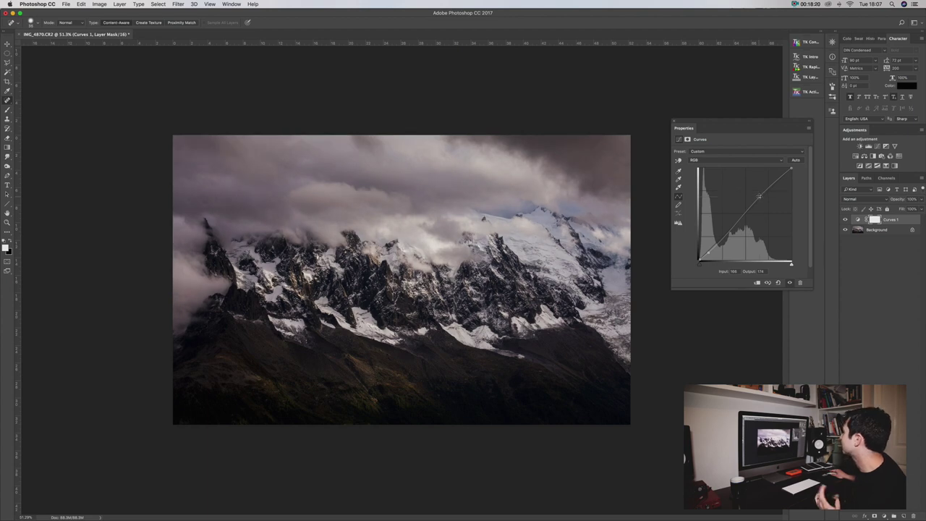
pyautogui.click(677, 123)
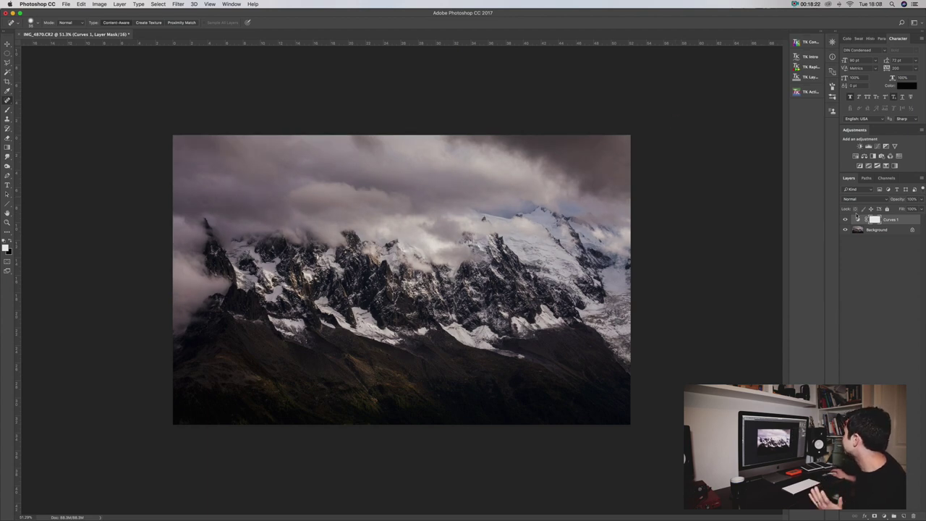
pyautogui.click(845, 219)
pyautogui.click(845, 220)
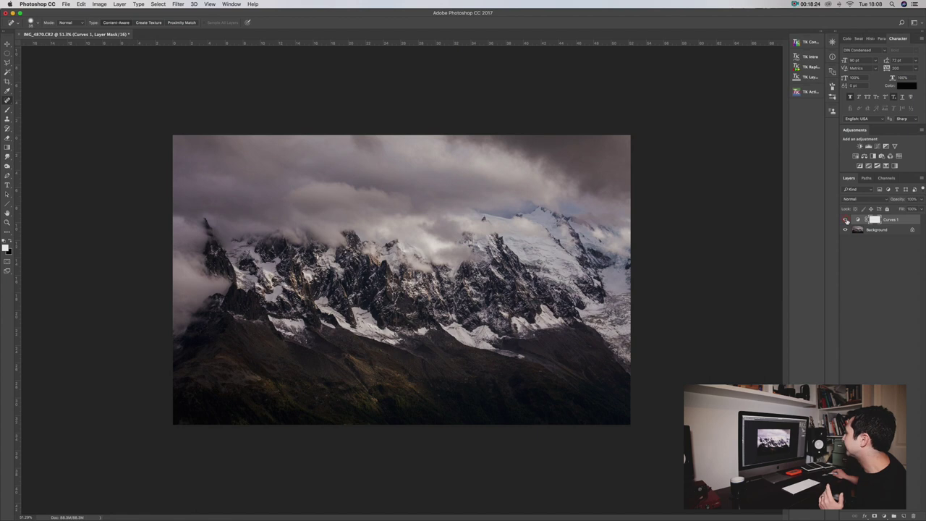
pyautogui.click(845, 220)
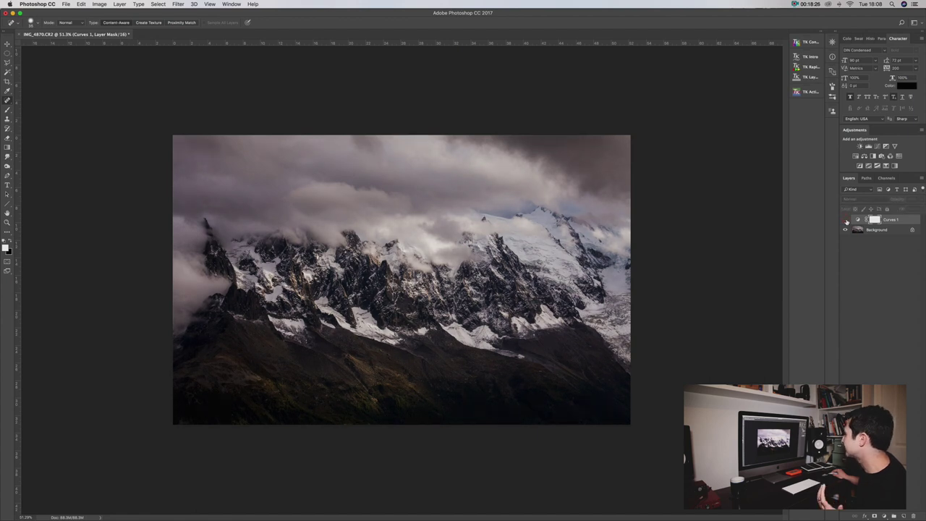
pyautogui.click(845, 220)
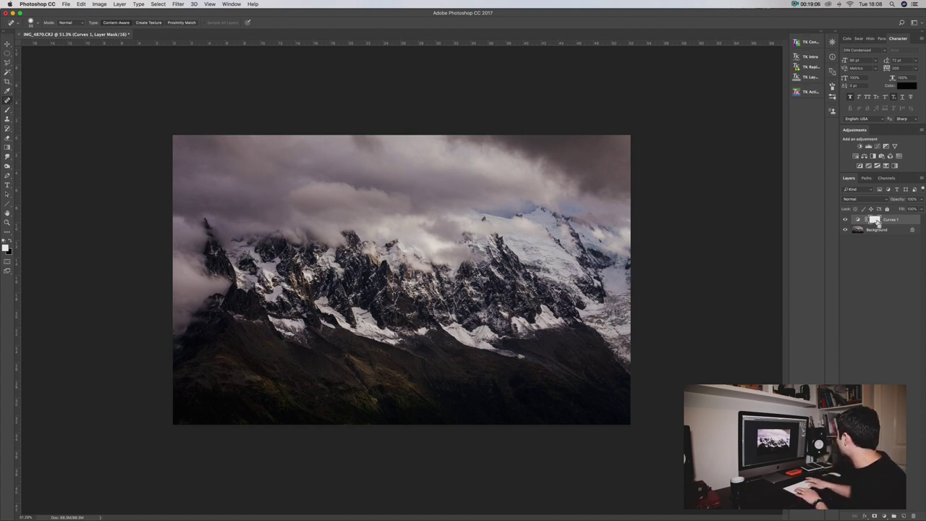
# Invert the Curves layer mask to black, paint the cloudy sky in white with the Brush at 100% opacity, and compare the effect.
pyautogui.press('super+i')
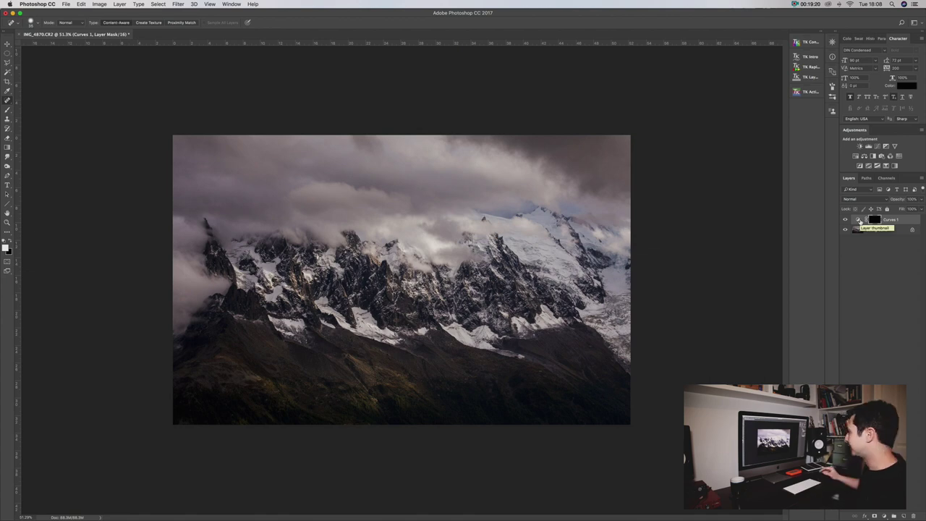
pyautogui.click(7, 109)
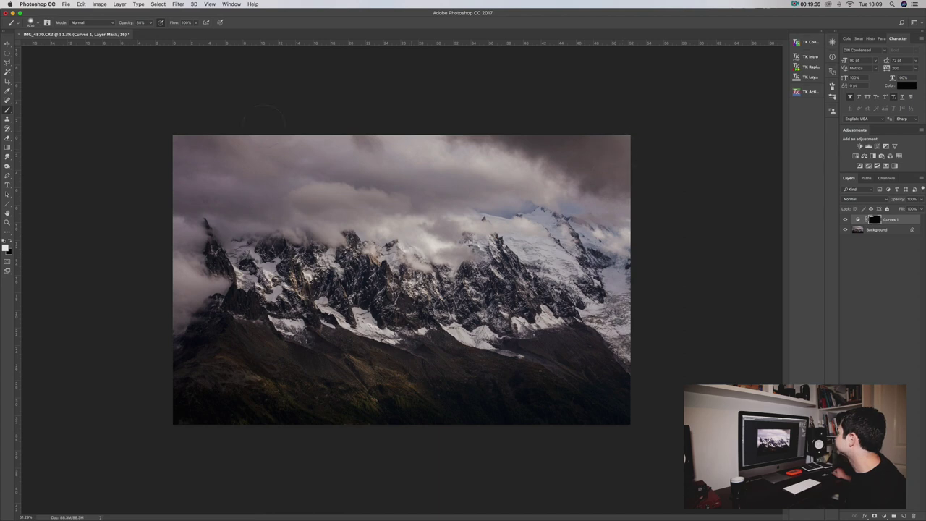
pyautogui.moveTo(153, 23); pyautogui.dragTo(188, 36)
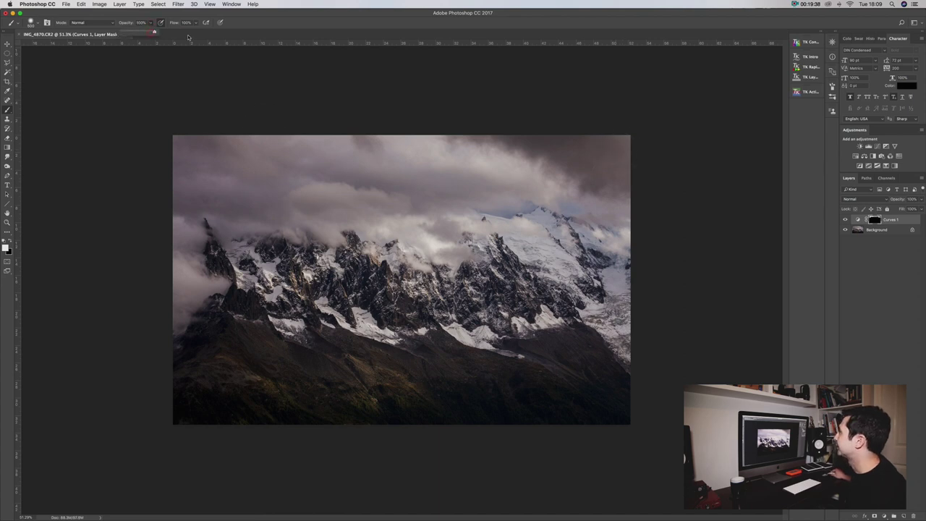
pyautogui.moveTo(170, 158); pyautogui.dragTo(430, 156)
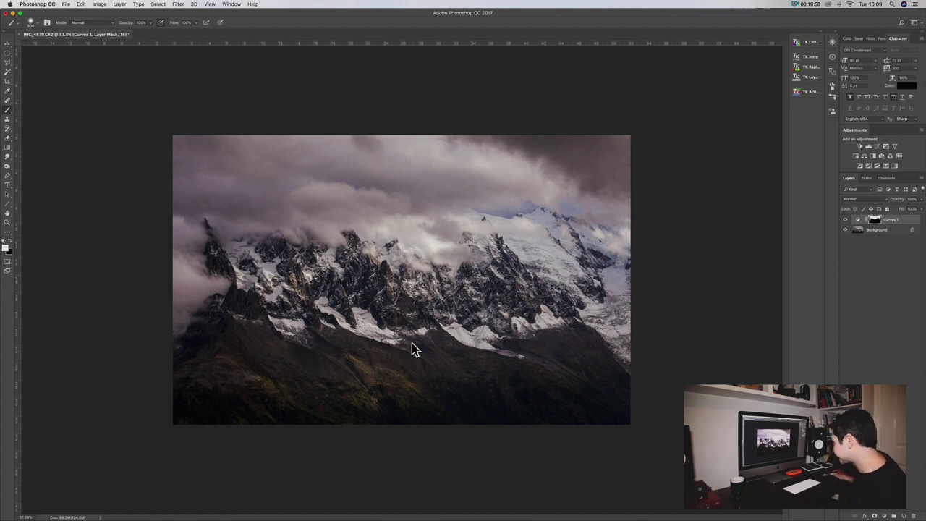
pyautogui.click(845, 219)
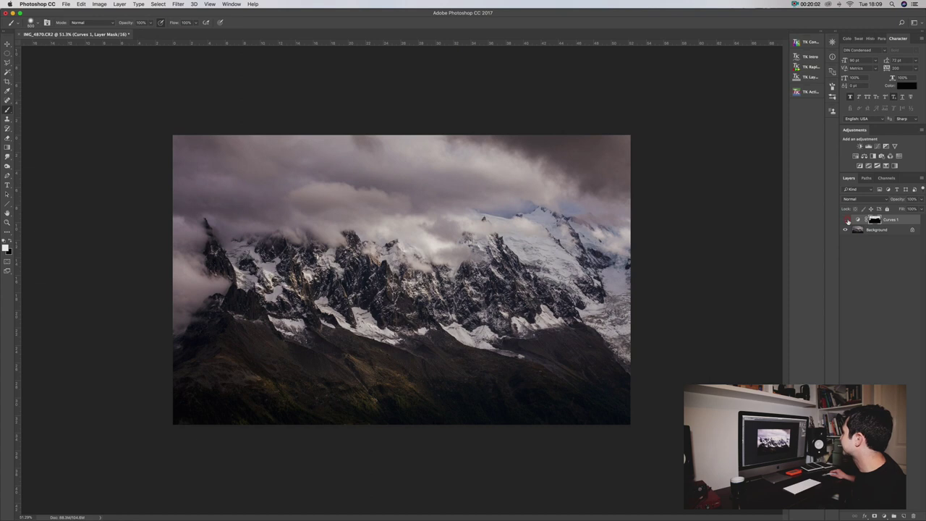
pyautogui.click(846, 220)
pyautogui.click(846, 219)
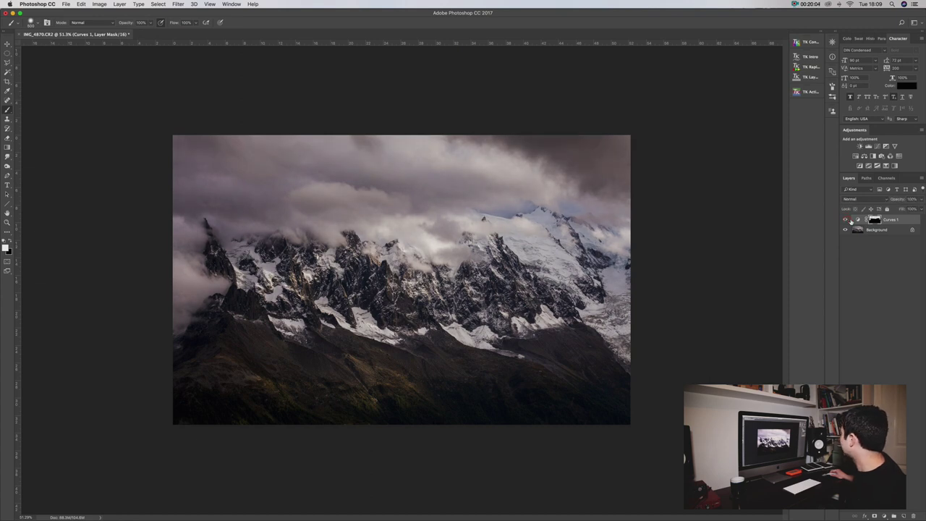
# Strengthen the contrast in the sky's Curves adjustment by moving the shadow point further below the diagonal.
pyautogui.doubleClick(858, 220)
pyautogui.moveTo(721, 254); pyautogui.dragTo(716, 251)
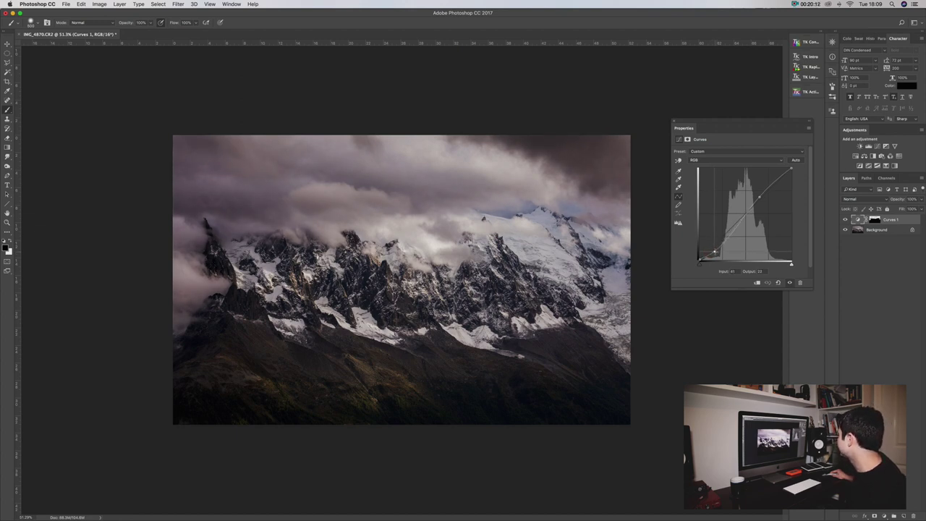
pyautogui.click(759, 196)
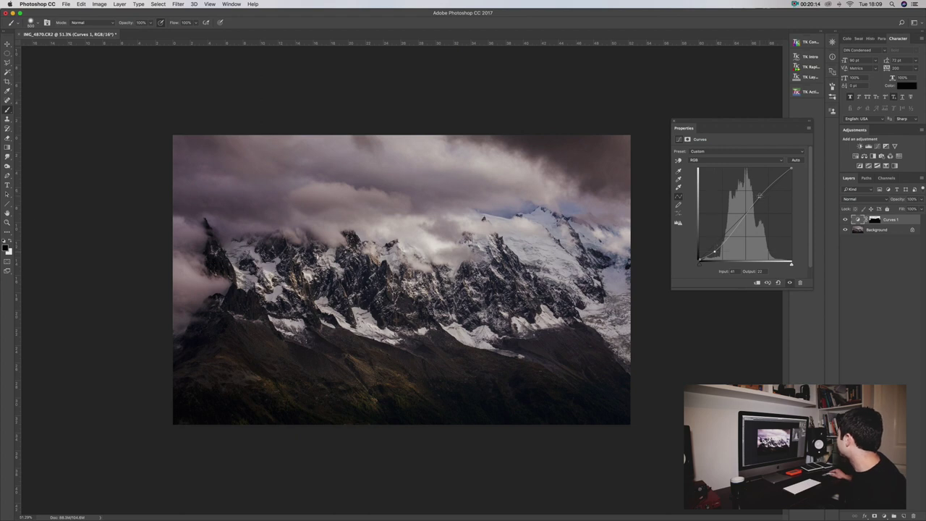
pyautogui.click(672, 123)
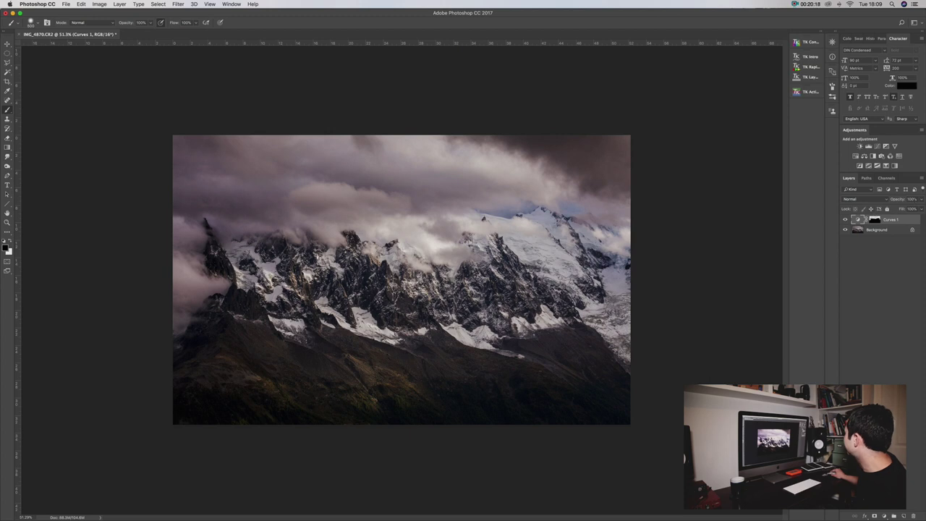
# Reduce the Curves layer's opacity to 71% and compare the sky with and without the adjustment.
pyautogui.click(921, 199)
pyautogui.moveTo(920, 209); pyautogui.dragTo(910, 209)
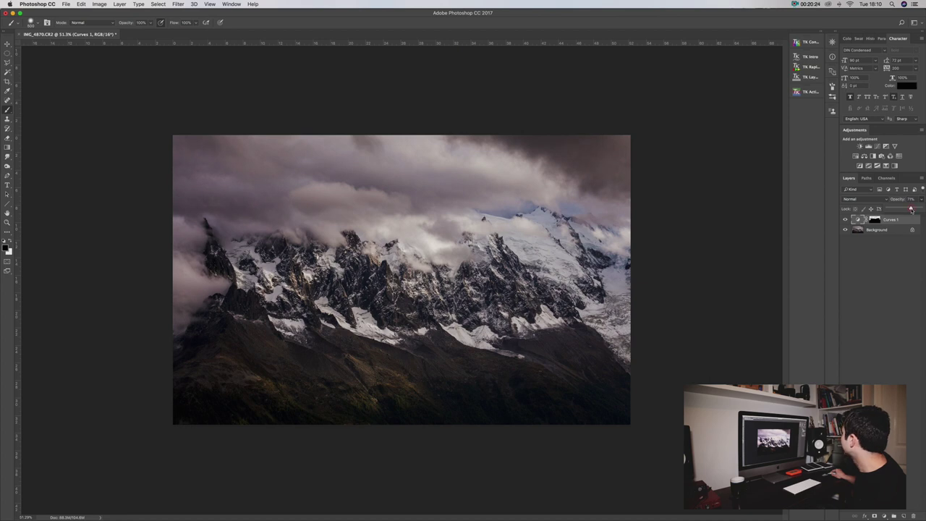
pyautogui.click(846, 220)
pyautogui.click(845, 220)
pyautogui.click(845, 220)
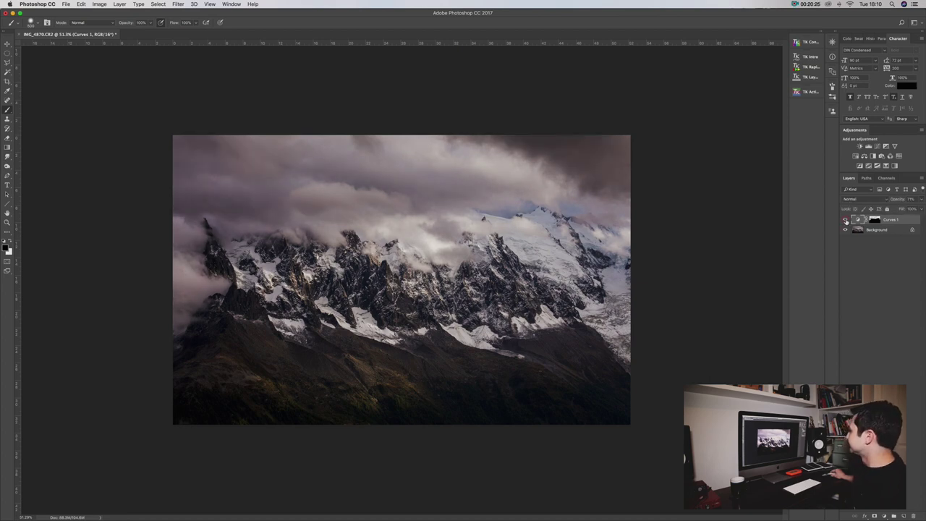
pyautogui.click(845, 220)
pyautogui.click(845, 220)
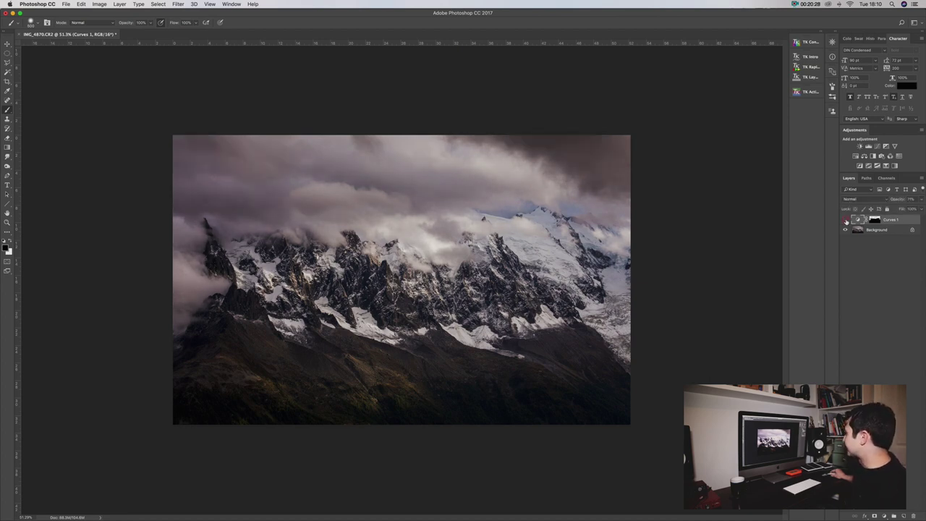
pyautogui.click(846, 220)
pyautogui.click(846, 220)
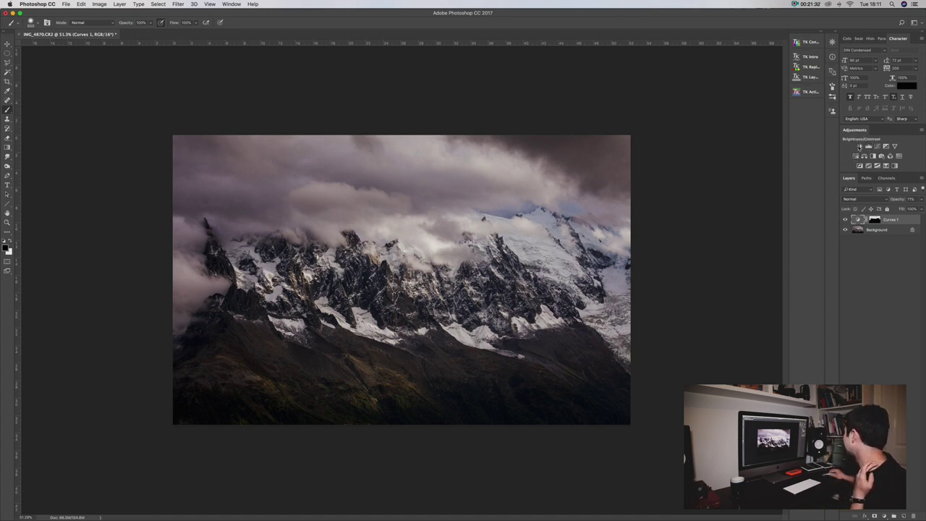
# Add a second Curves adjustment layer and fill its mask using Apply Image with the Merged layer, RGB channel, Multiply blending and 100% opacity.
pyautogui.click(877, 146)
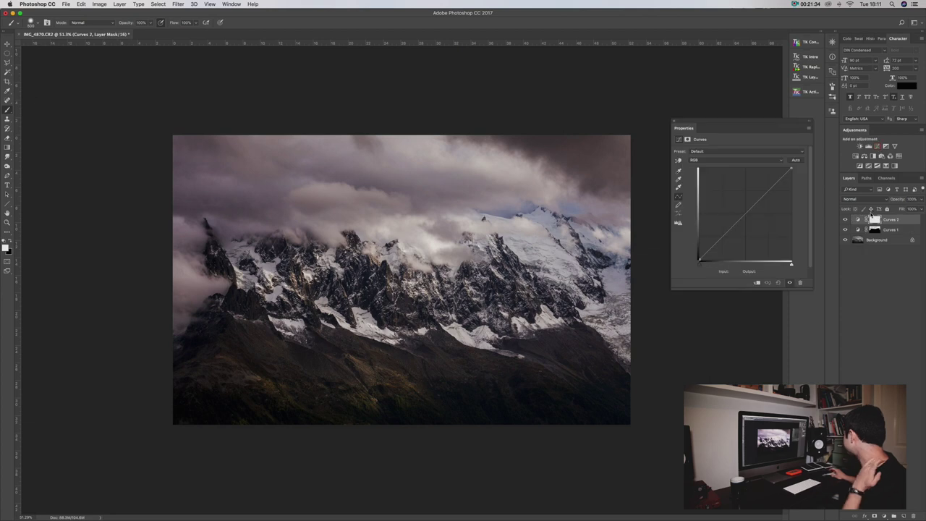
pyautogui.click(875, 220)
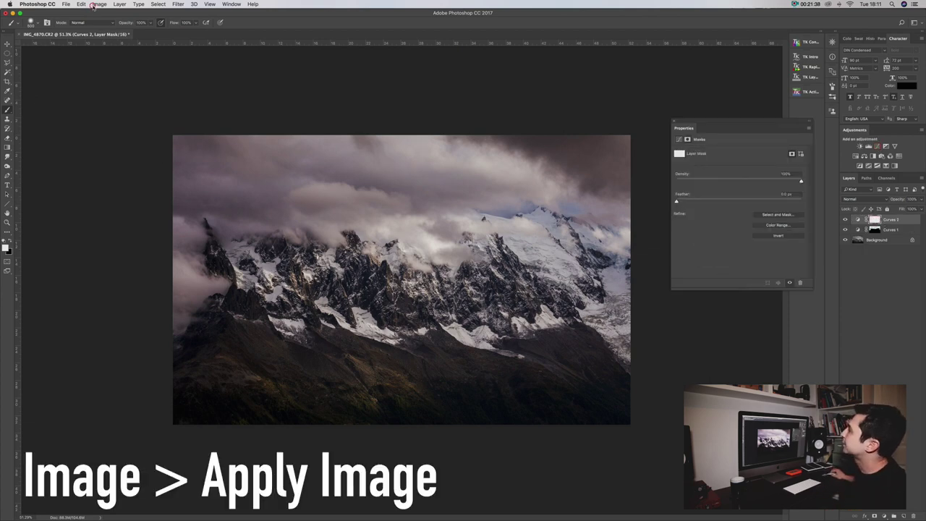
pyautogui.click(95, 6)
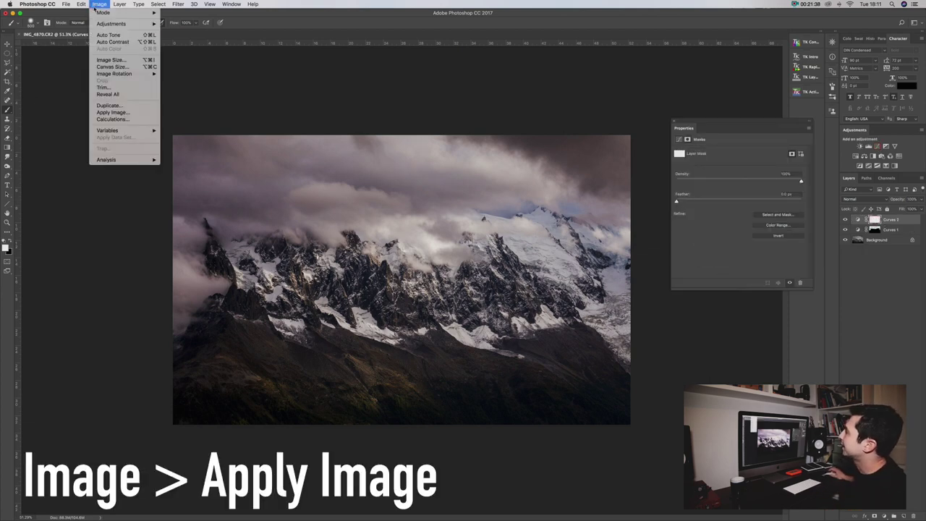
pyautogui.click(113, 112)
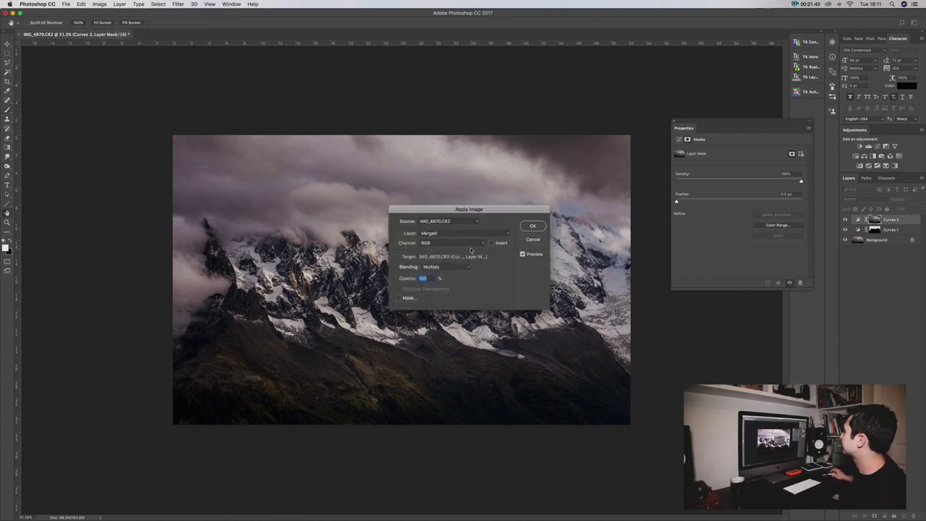
pyautogui.click(529, 236)
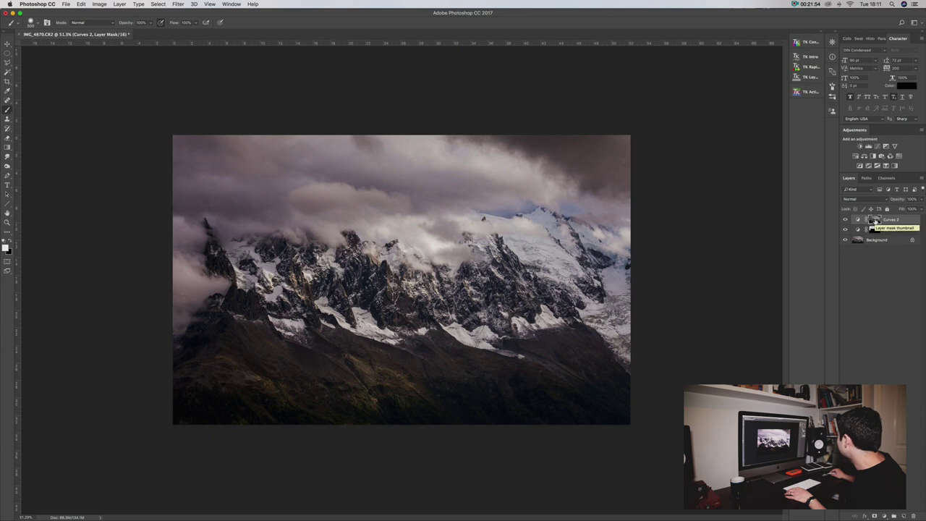
# Display the new Curves layer's mask on the canvas and invert it so the adjustment targets the dark areas.
pyautogui.keyDown('alt'); pyautogui.click(874, 220); pyautogui.keyUp('alt')
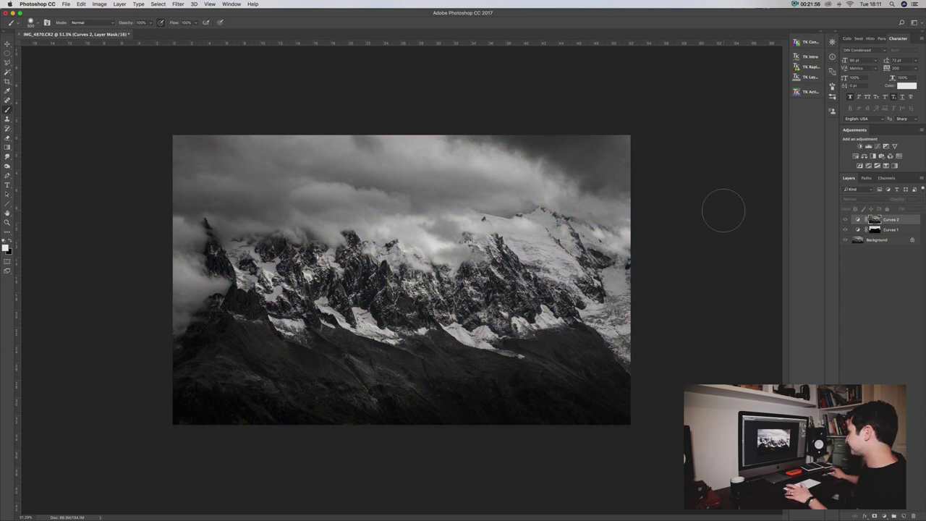
pyautogui.keyDown('alt'); pyautogui.click(875, 221); pyautogui.keyUp('alt')
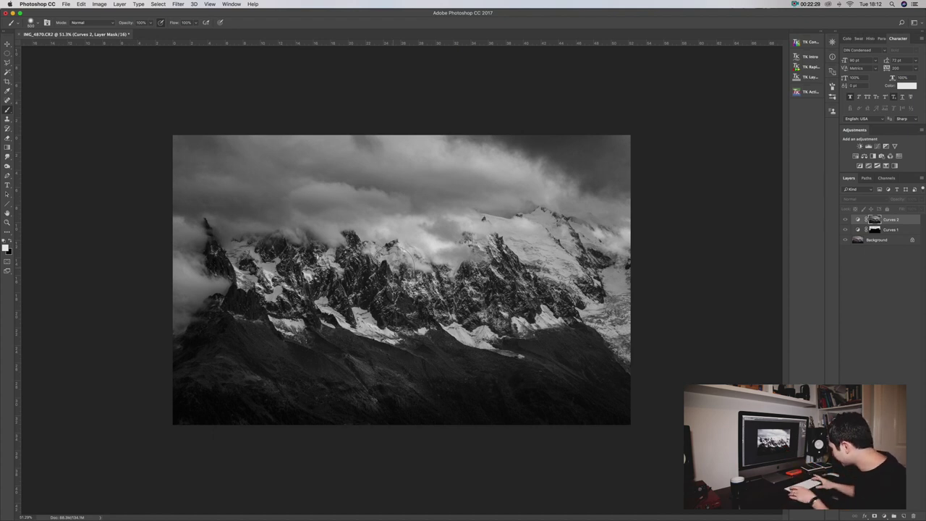
pyautogui.press('super+i')
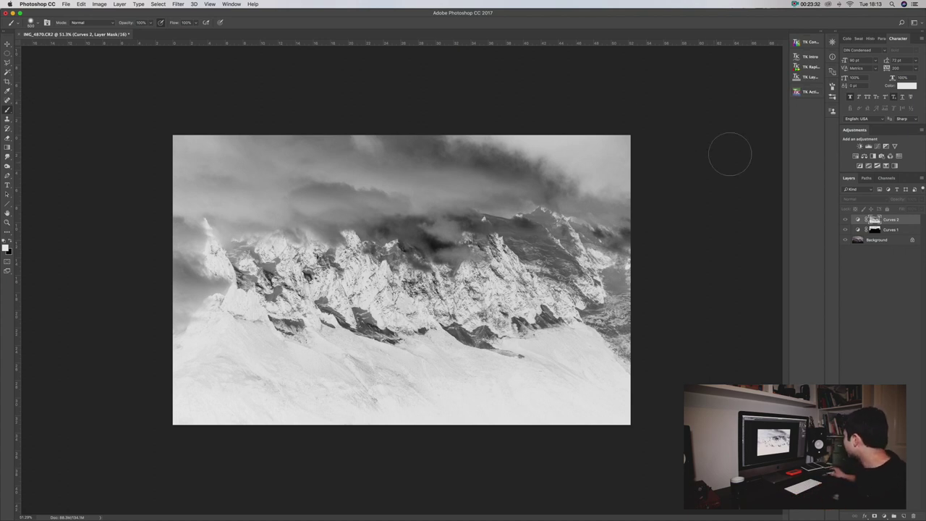
# Darken the shadows slightly by pulling the midpoint of the second Curves layer's curve just below the diagonal.
pyautogui.click(857, 220)
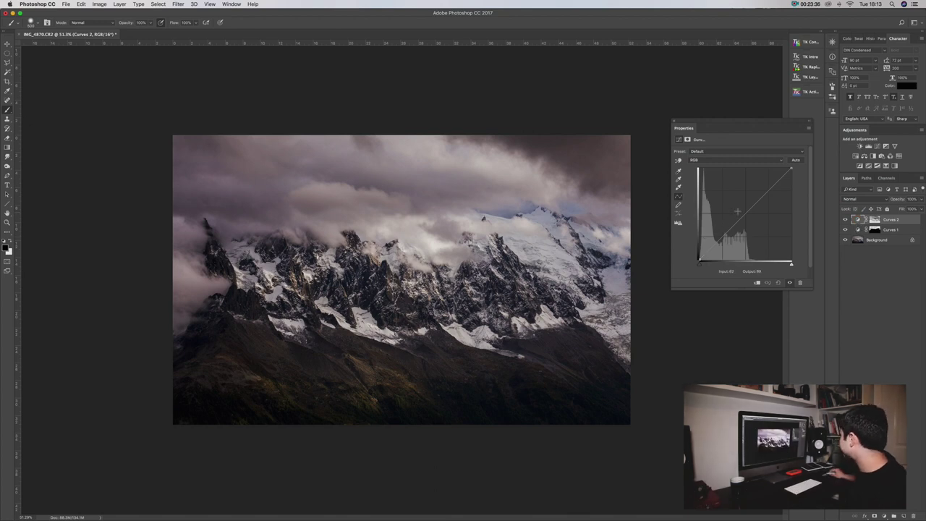
pyautogui.moveTo(746, 212)
pyautogui.mouseDown()
pyautogui.moveTo(745, 229)
pyautogui.moveTo(751, 223)
pyautogui.mouseUp()
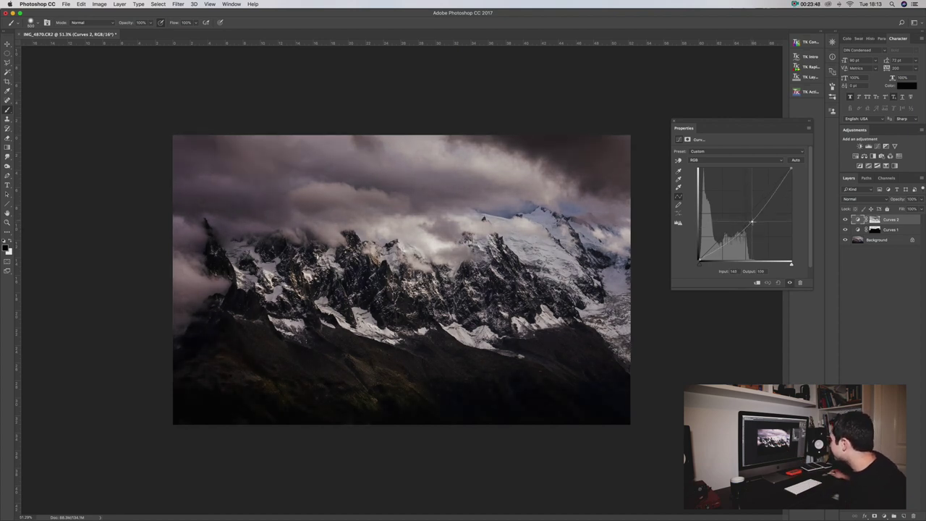
pyautogui.moveTo(751, 220); pyautogui.dragTo(748, 217)
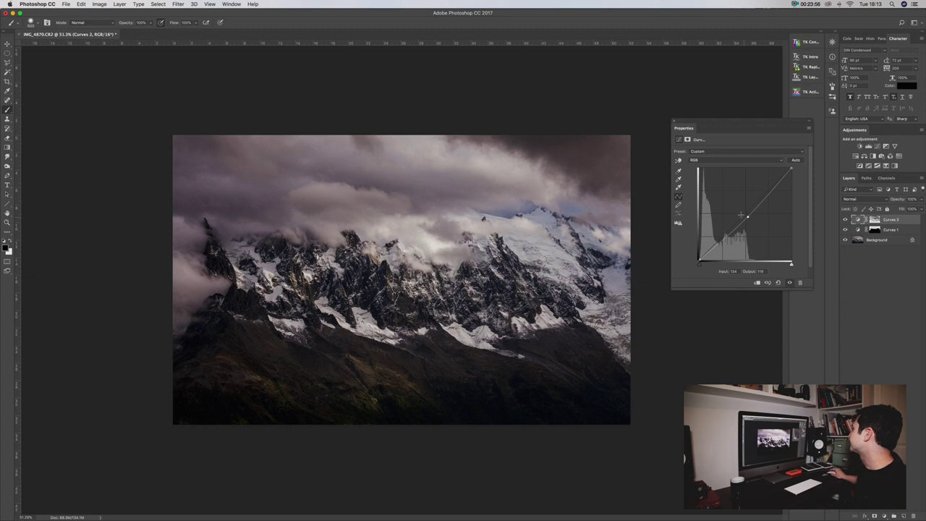
pyautogui.click(674, 123)
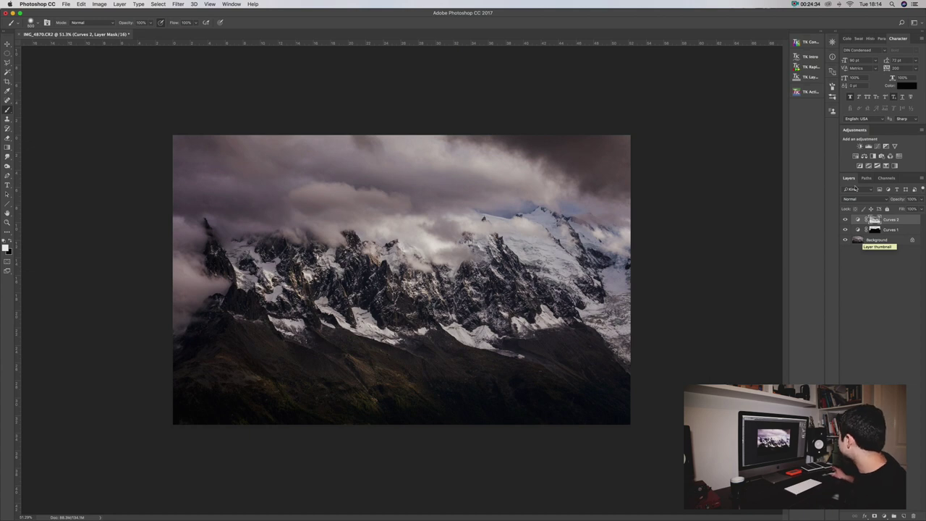
# Add a Photo Filter adjustment layer with Warming Filter (85) above the Curves layers, preserving luminosity.
pyautogui.click(881, 155)
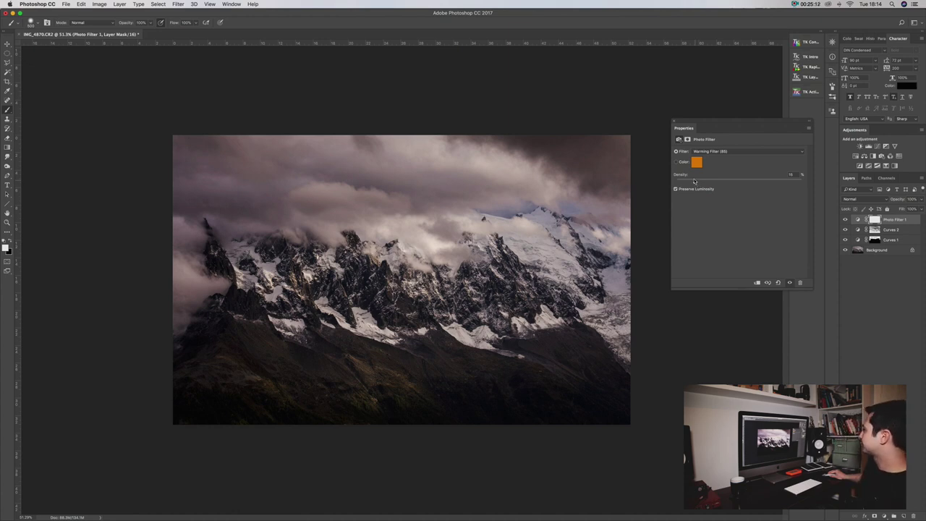
pyautogui.click(850, 284)
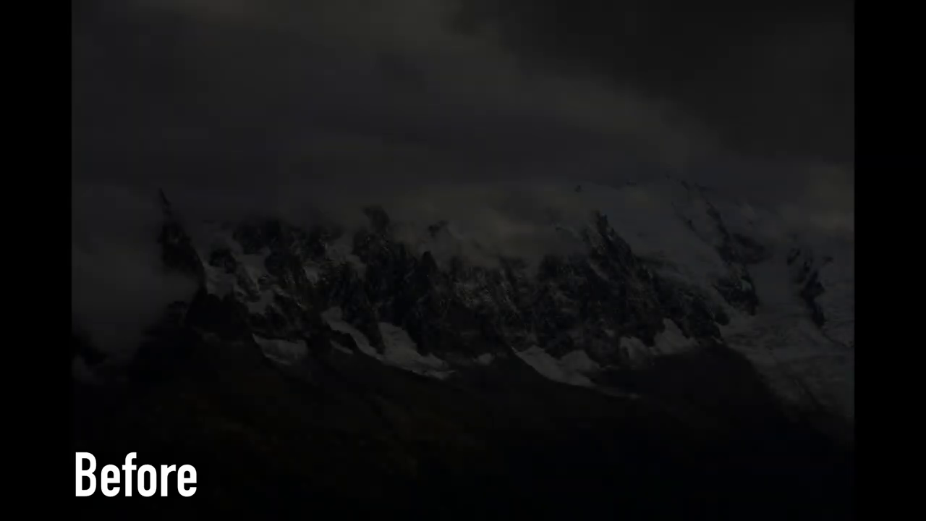